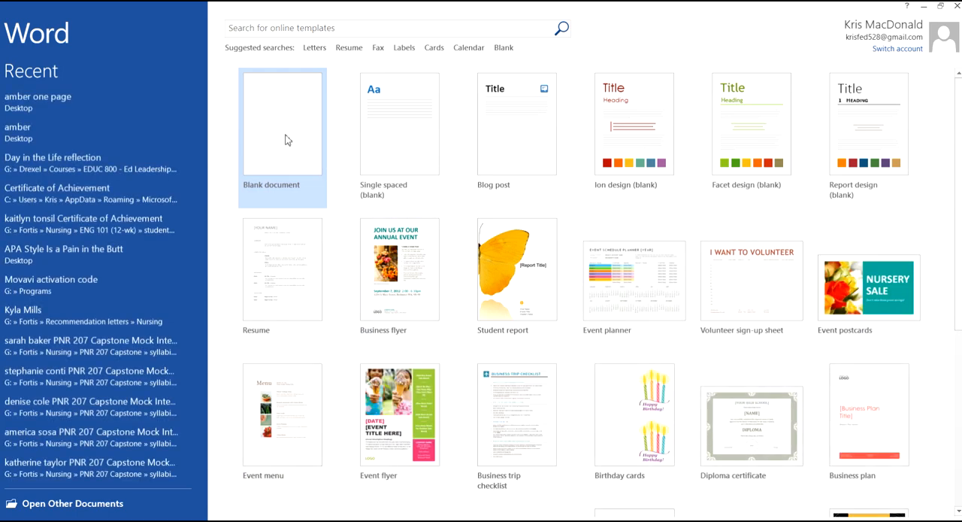
# - Create a blank document, and hide its ruler and show it again
pyautogui.click(278, 110)
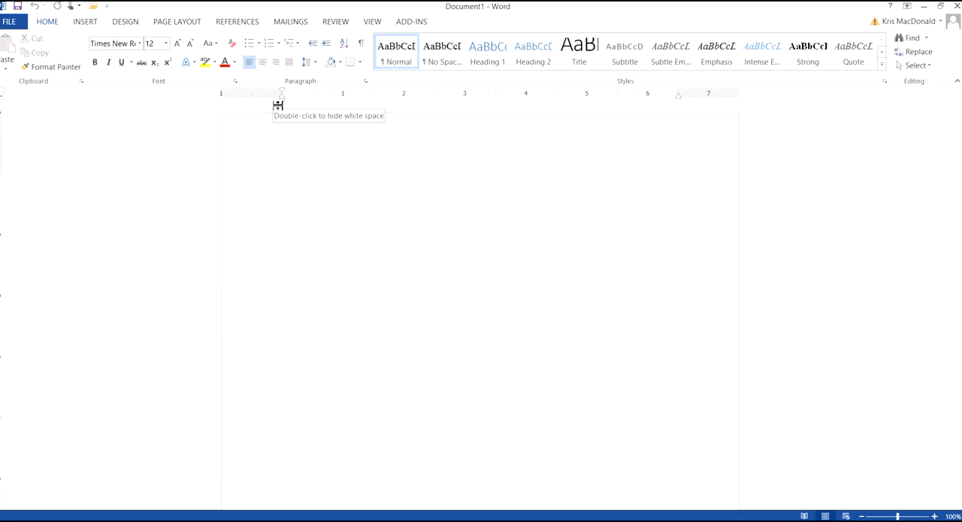
pyautogui.click(374, 21)
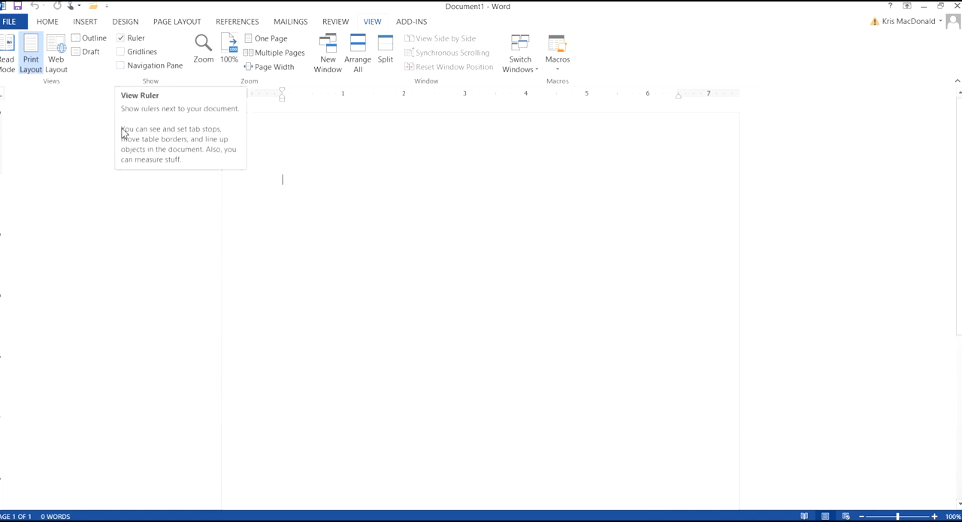
pyautogui.click(123, 39)
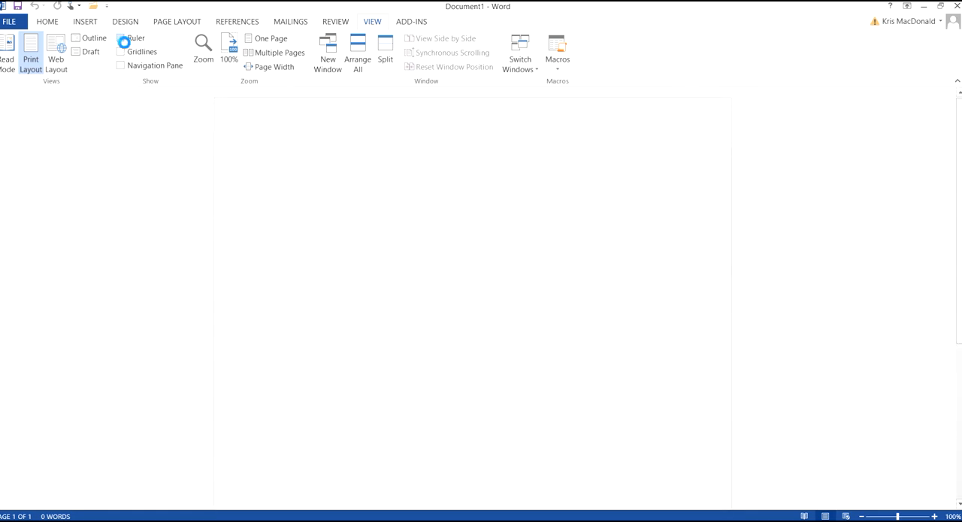
pyautogui.click(122, 39)
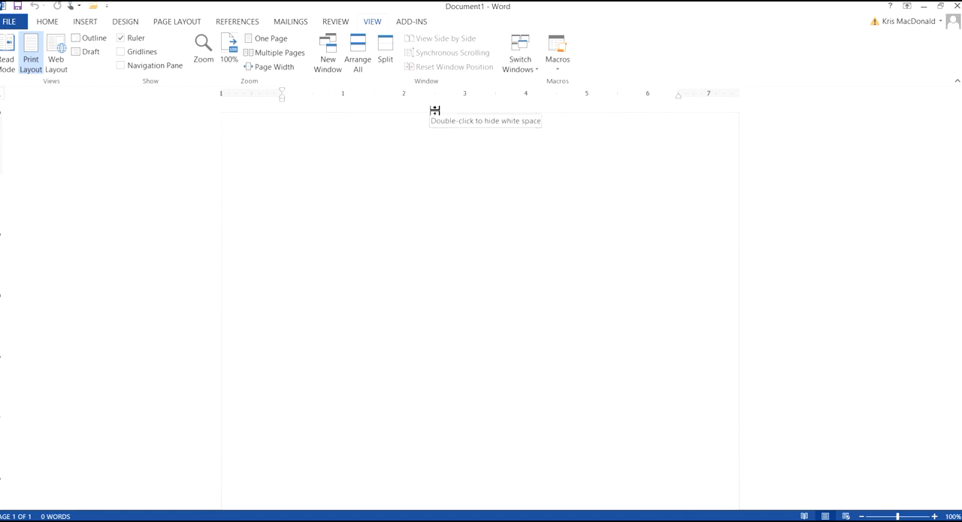
# - Set the document's font to Times New Roman at size 12
pyautogui.click(55, 25)
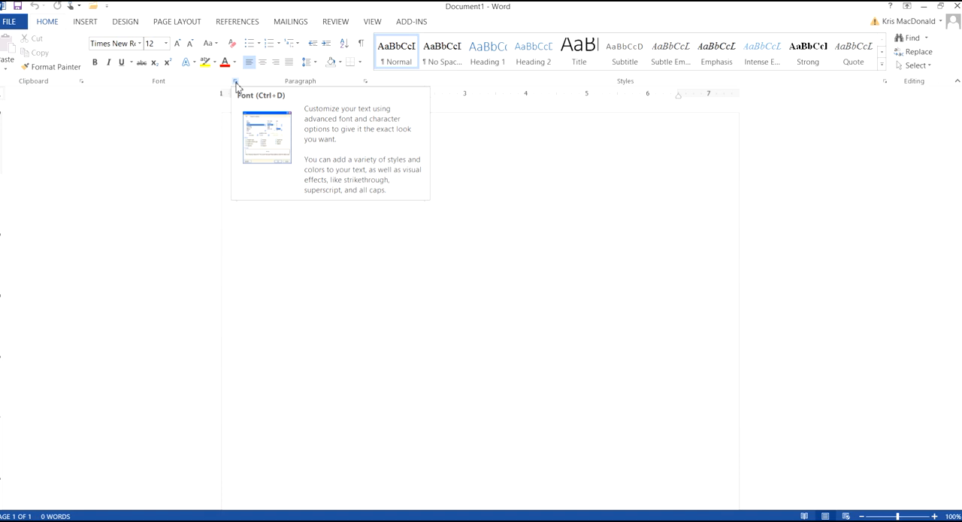
pyautogui.click(139, 44)
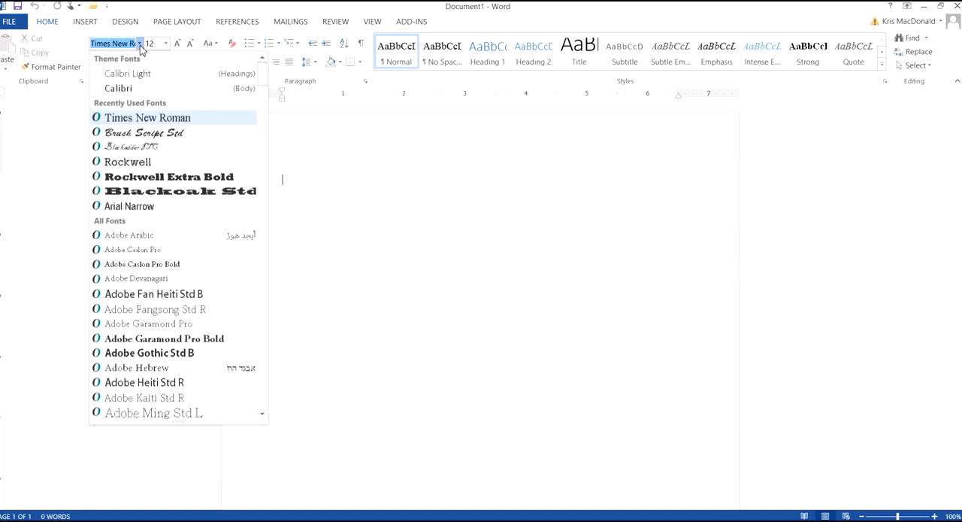
pyautogui.write('Times')
pyautogui.click(146, 119)
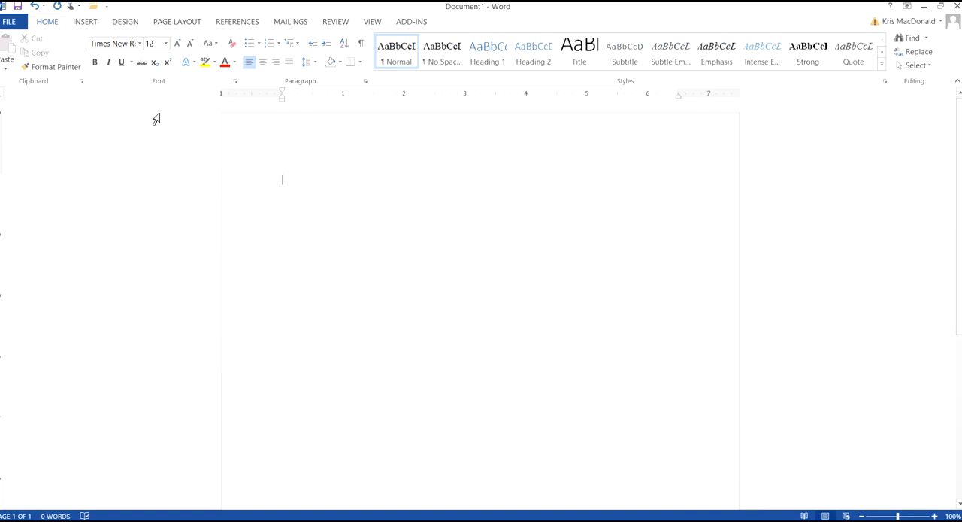
pyautogui.click(167, 45)
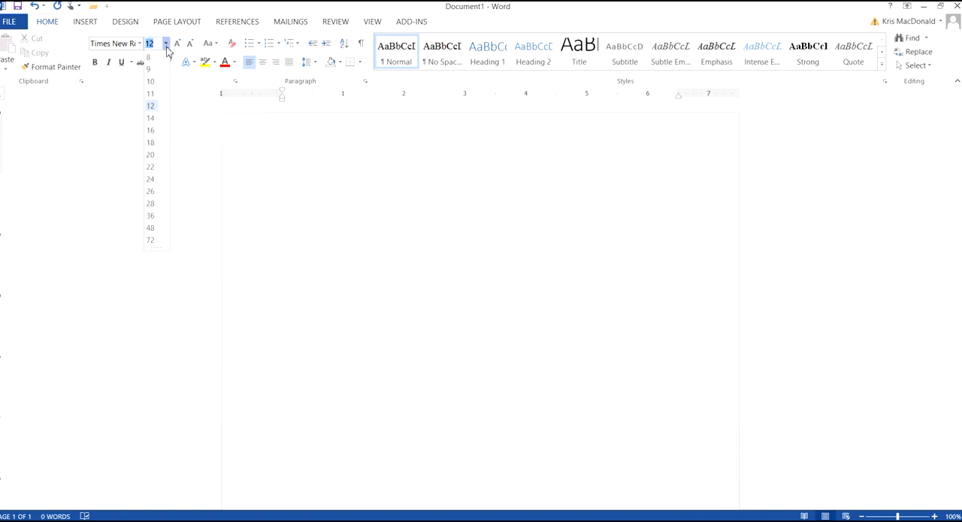
pyautogui.click(153, 107)
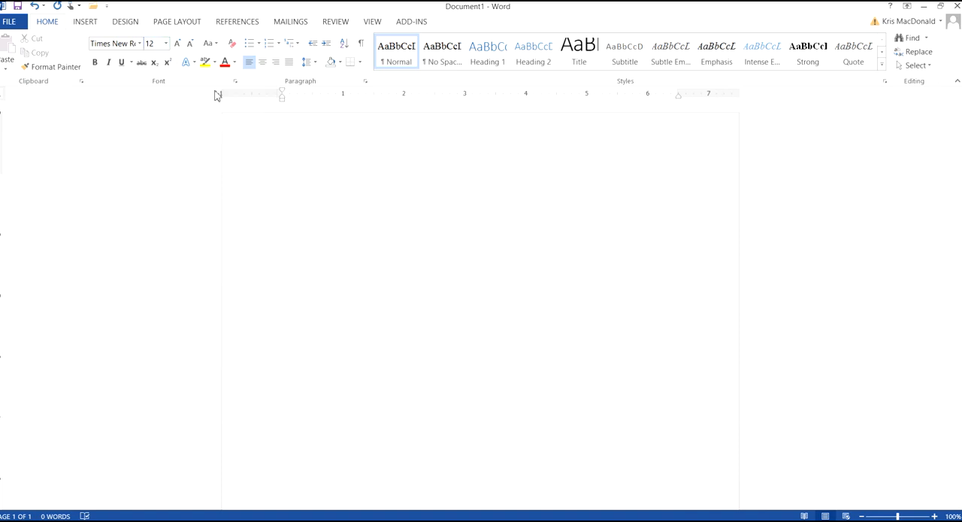
# - Make Times New Roman, Regular, 12 pt the default font for all documents based on the Normal template
pyautogui.click(236, 80)
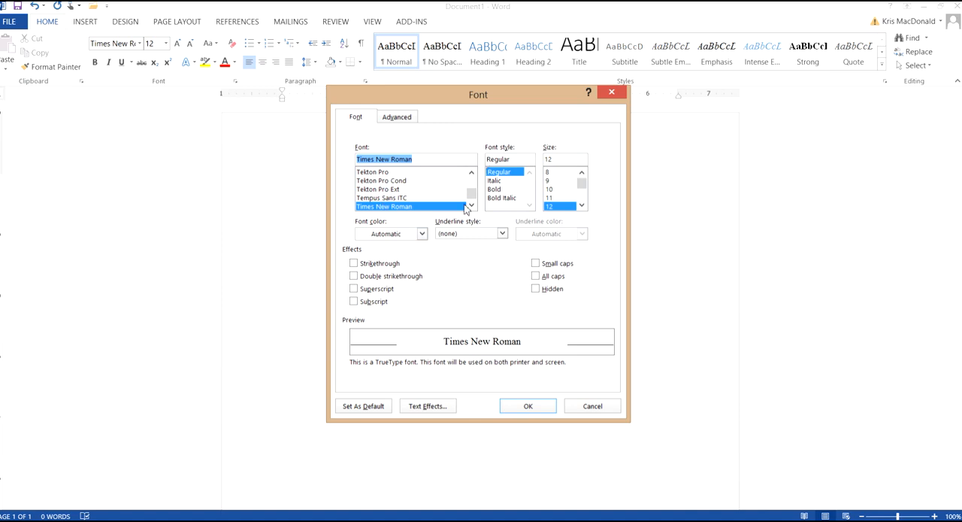
pyautogui.click(364, 406)
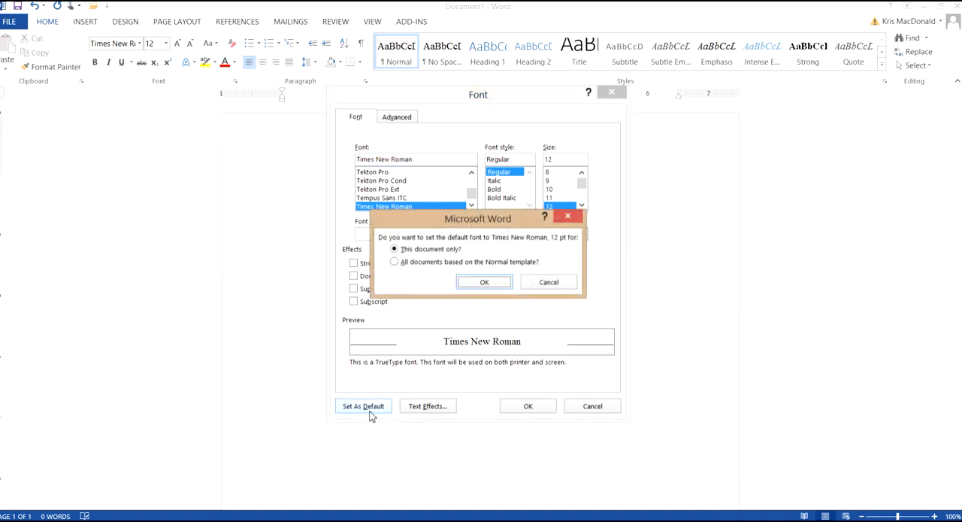
pyautogui.click(394, 263)
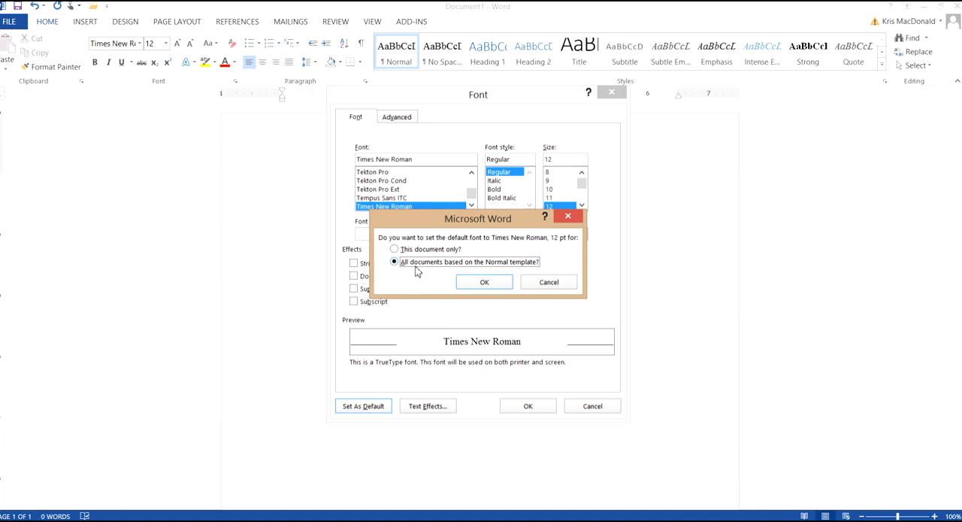
pyautogui.click(486, 286)
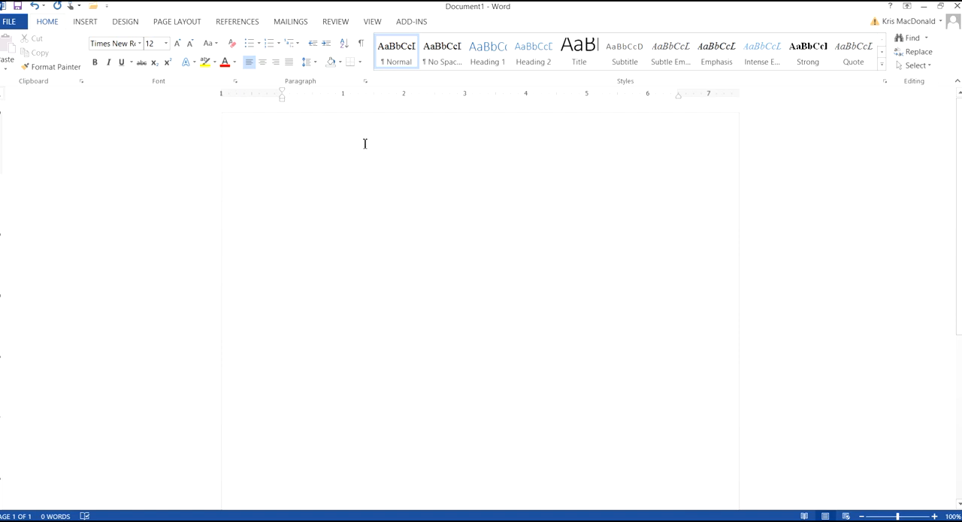
pyautogui.press('super+c')
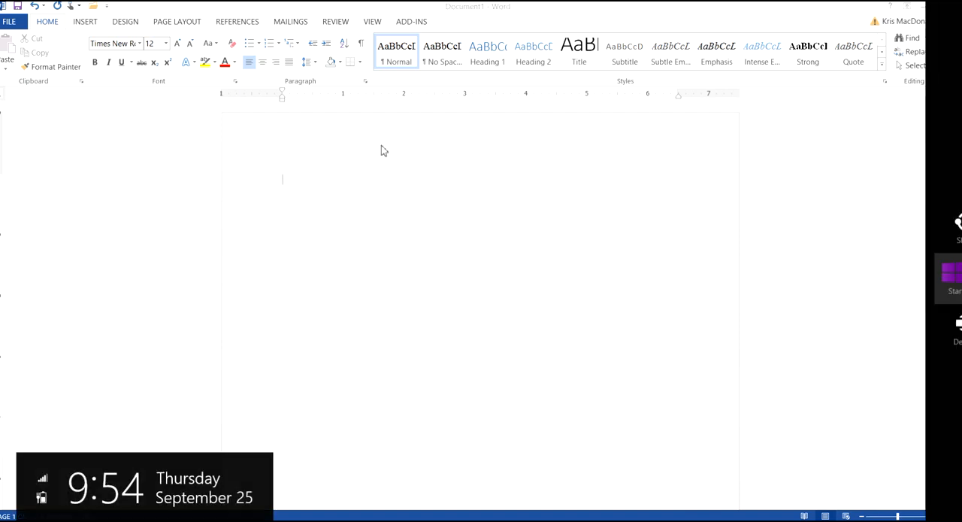
pyautogui.click(818, 233)
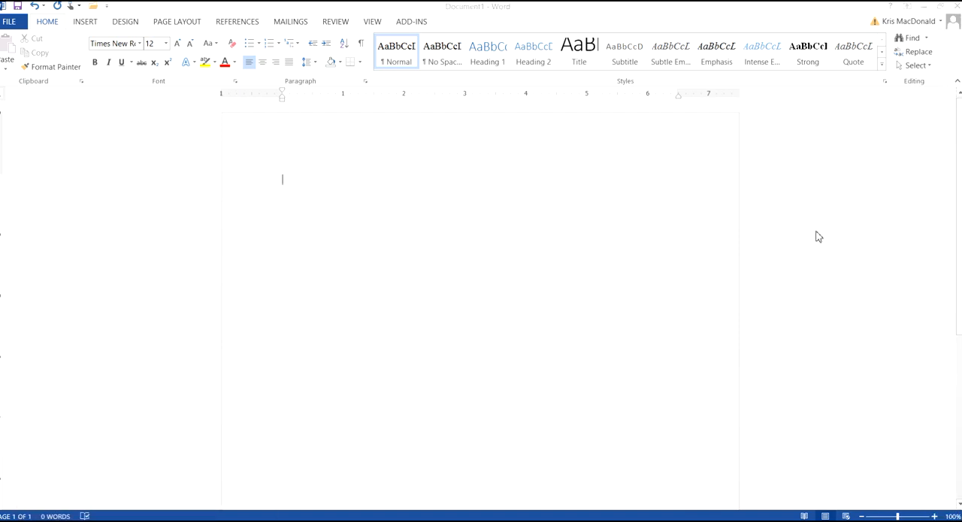
pyautogui.press('super+c')
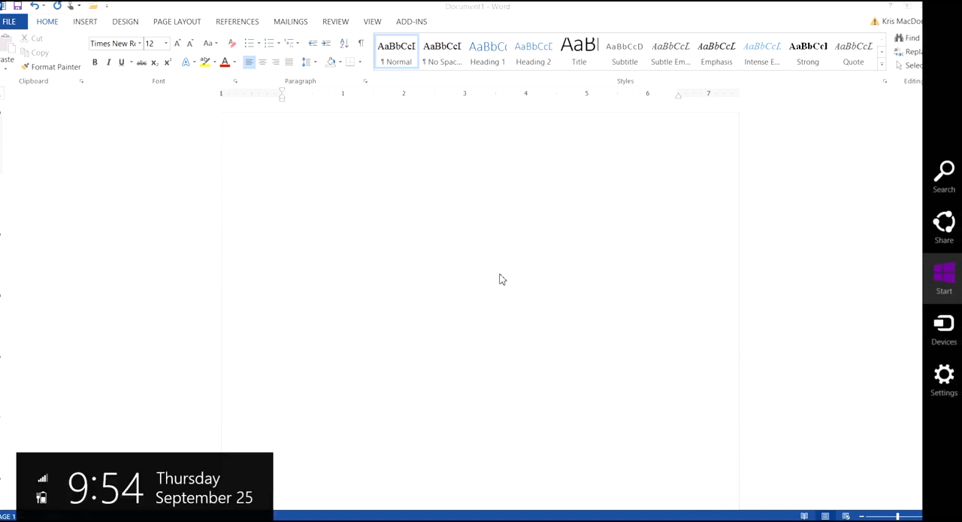
pyautogui.click(160, 227)
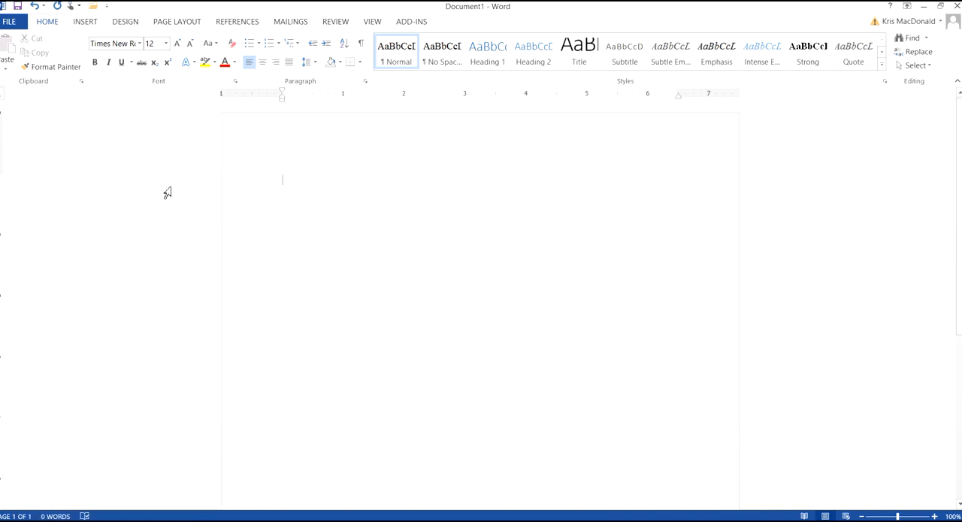
# - Make the page setup with 1-inch margins on all sides the default for new documents based on the Normal template
pyautogui.doubleClick(250, 98)
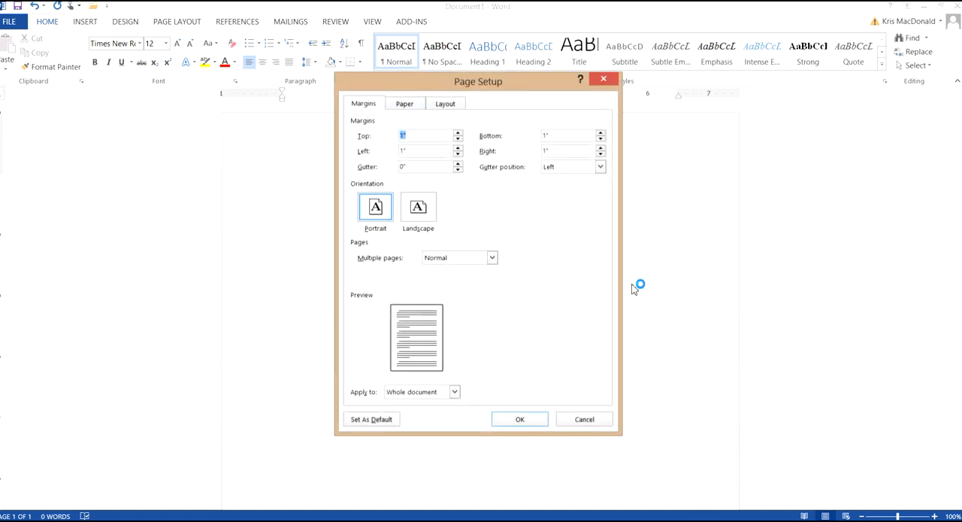
pyautogui.press('super+c')
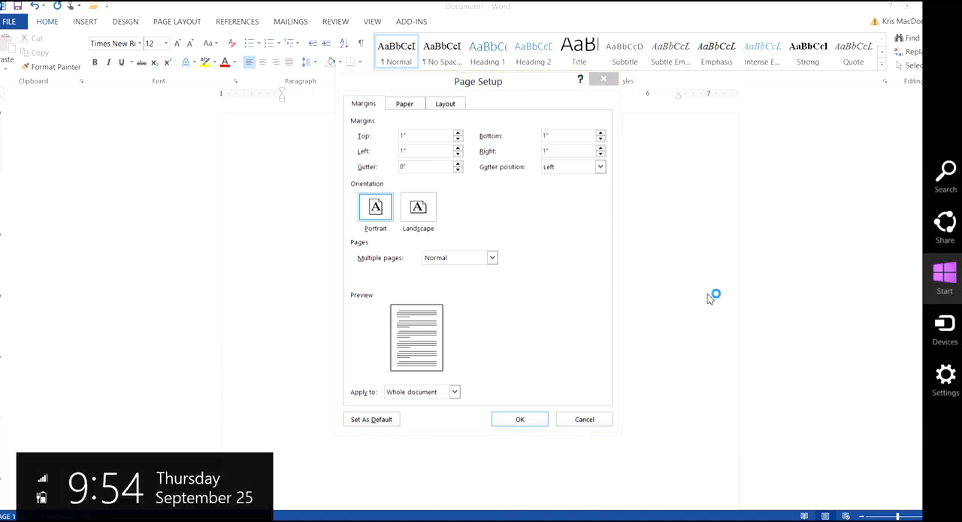
pyautogui.click(482, 91)
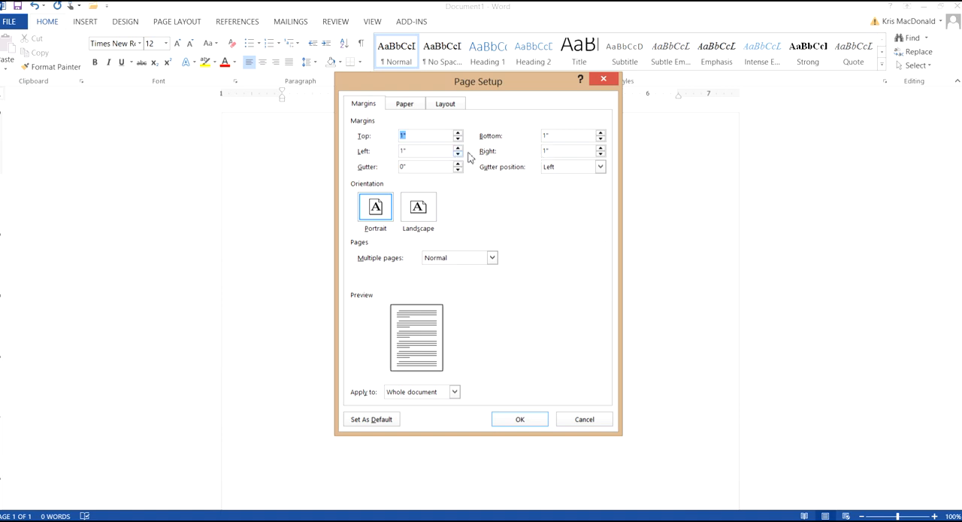
pyautogui.click(378, 425)
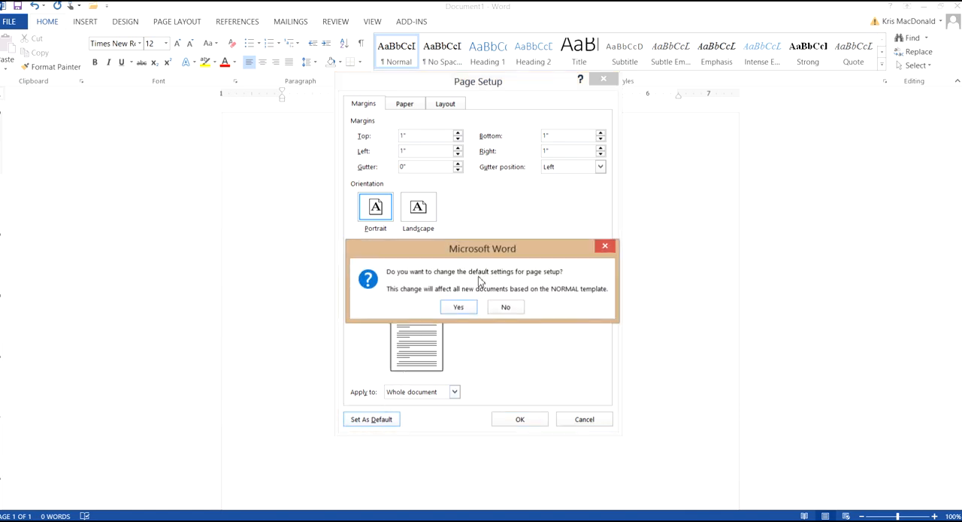
pyautogui.click(463, 314)
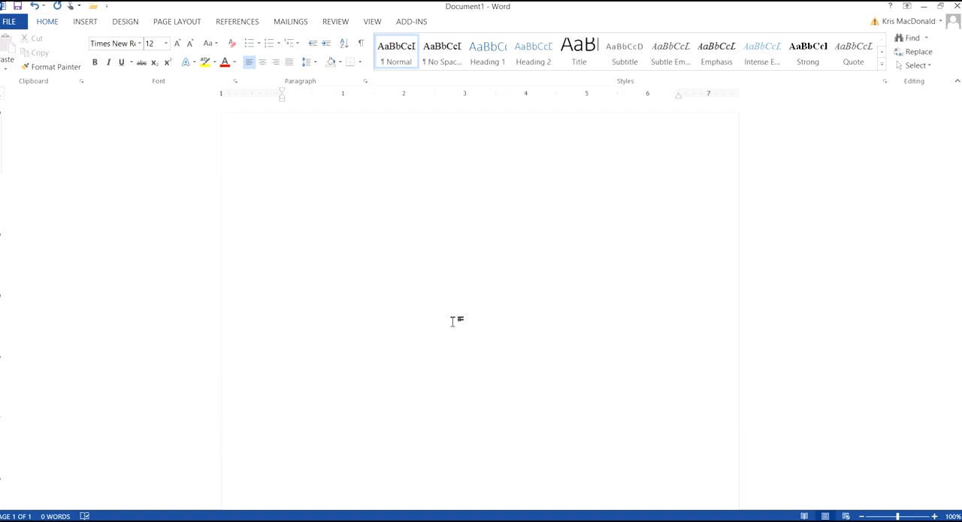
# - Enter two lines of placeholder text separated by a blank line to test the spacing, and delete all of it
pyautogui.write('gnjgfdsngmfdngmfdng')
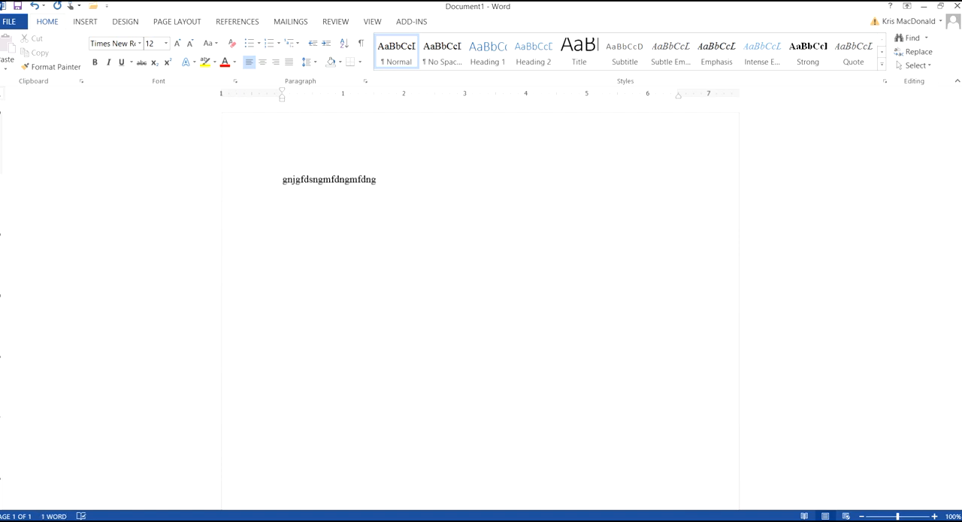
pyautogui.press('Return')
pyautogui.write('Gfjdagjfdsh;gjfdhaa')
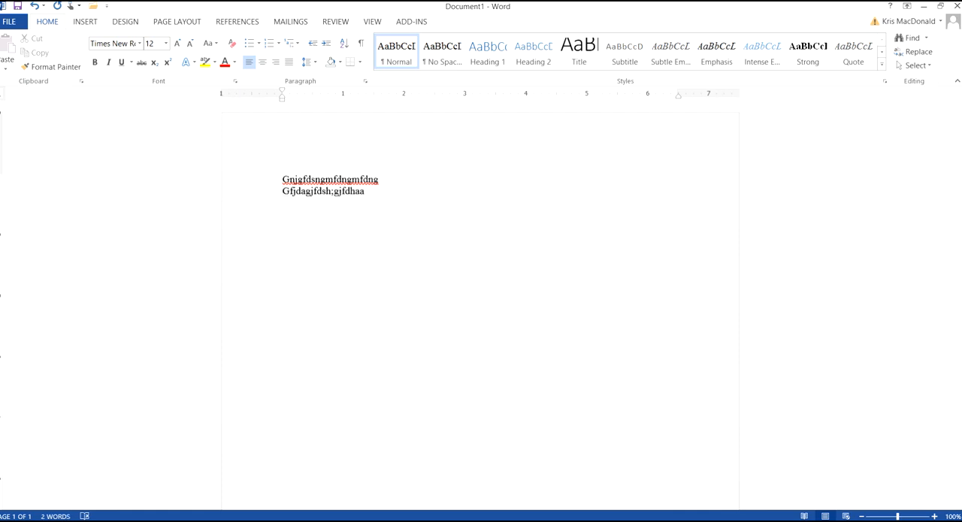
pyautogui.press('Return')
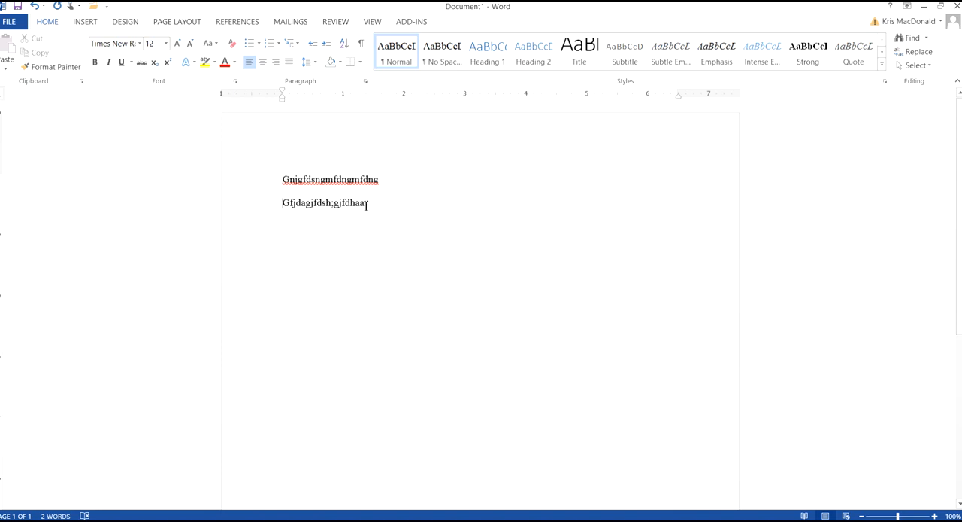
pyautogui.moveTo(368, 204); pyautogui.dragTo(290, 185)
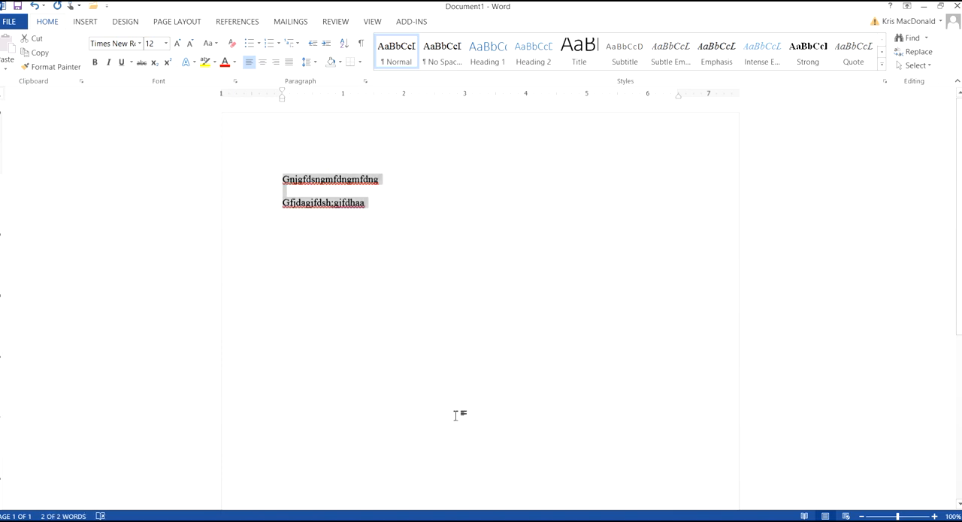
pyautogui.press('Delete')
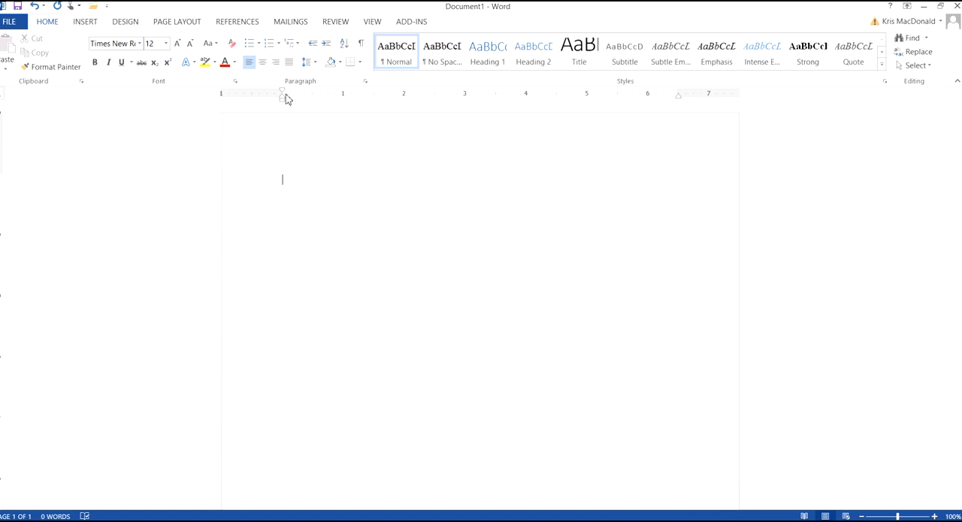
# - Set the line spacing to 2.0 and check the selected spacing option
pyautogui.click(316, 65)
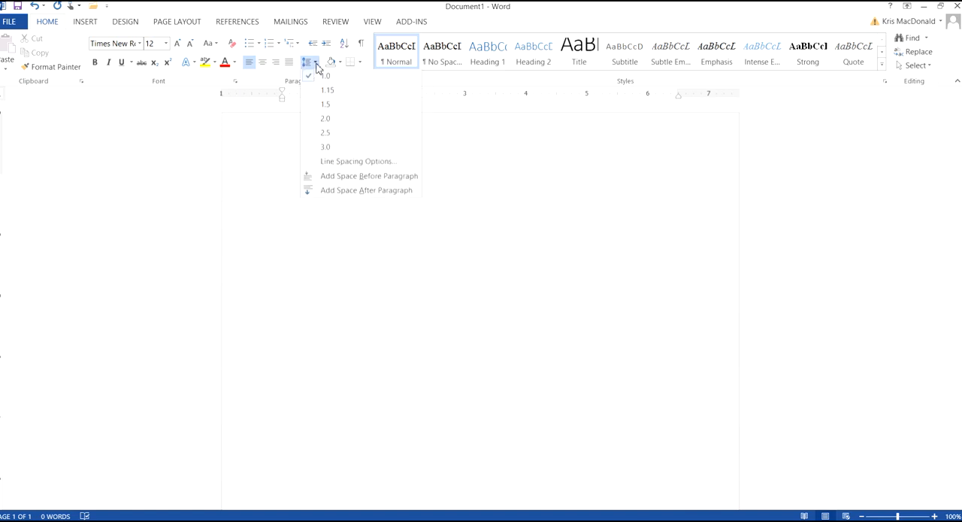
pyautogui.click(329, 123)
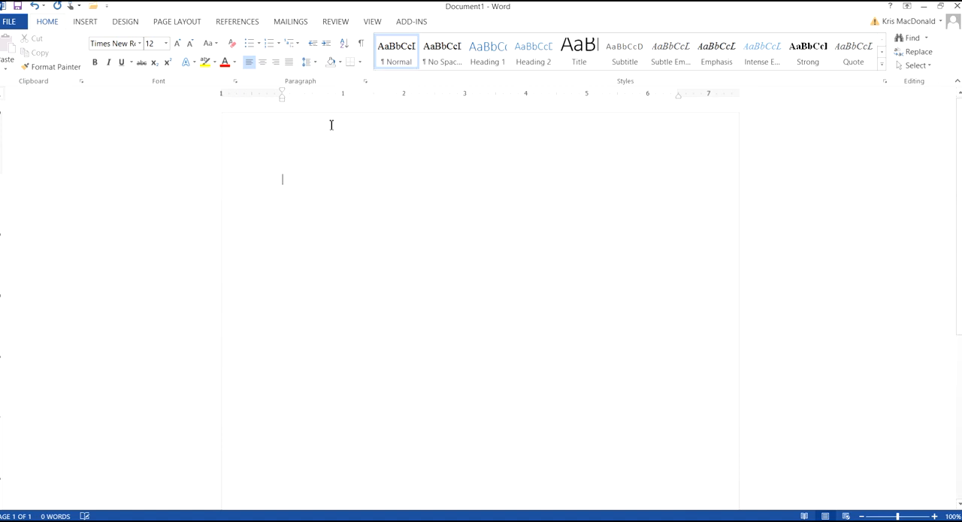
pyautogui.click(317, 70)
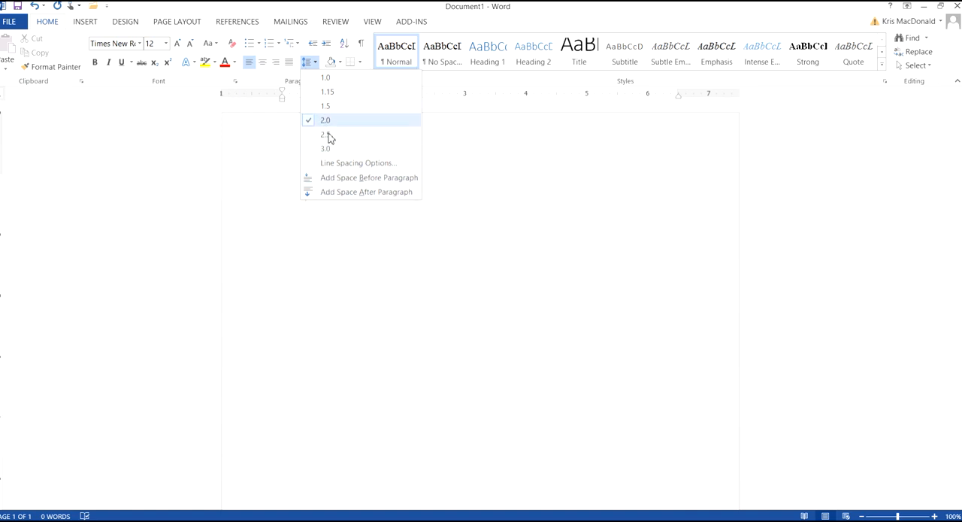
pyautogui.click(455, 147)
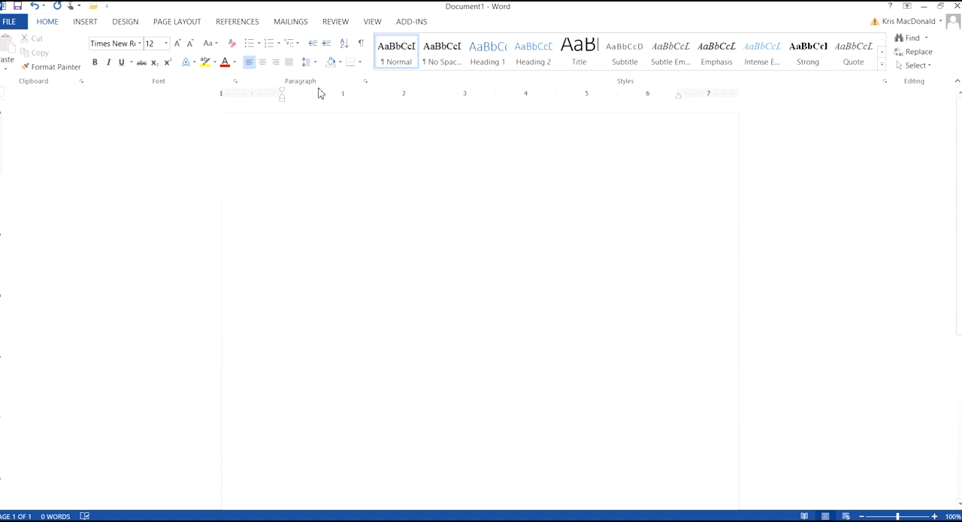
# - Choose Double line spacing in the paragraph settings and apply it to the document
pyautogui.click(366, 82)
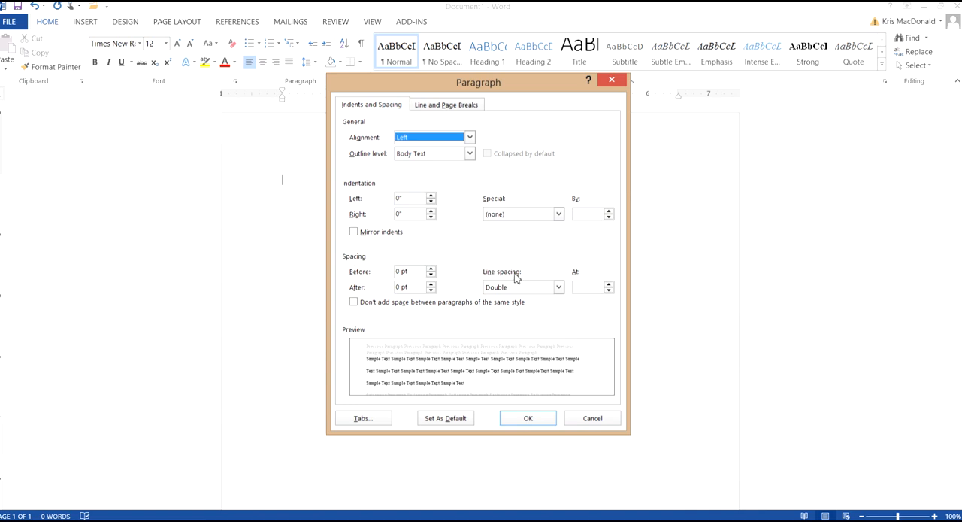
pyautogui.click(532, 291)
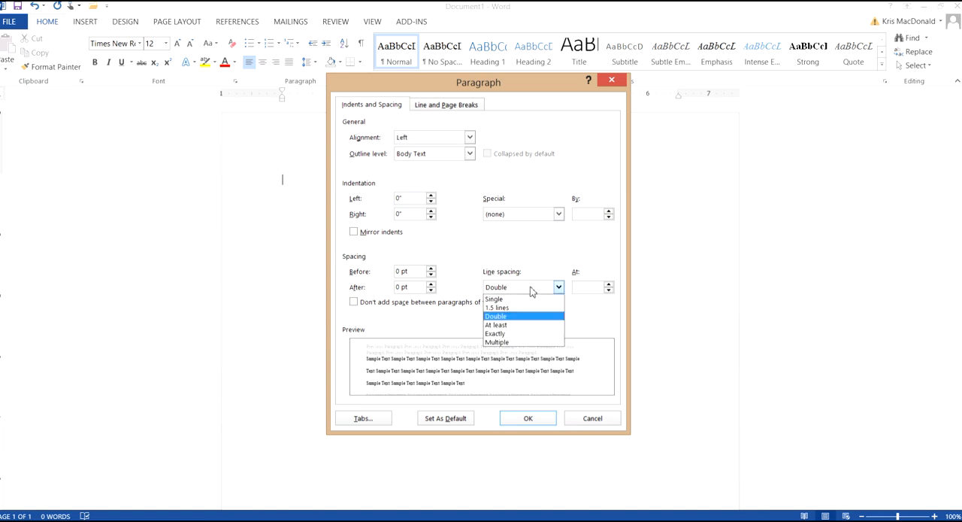
pyautogui.click(508, 318)
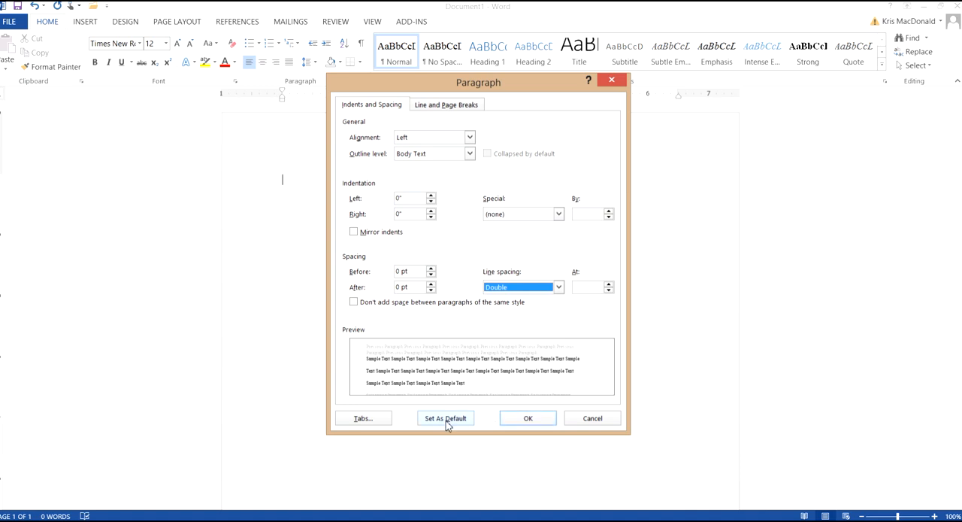
pyautogui.click(539, 422)
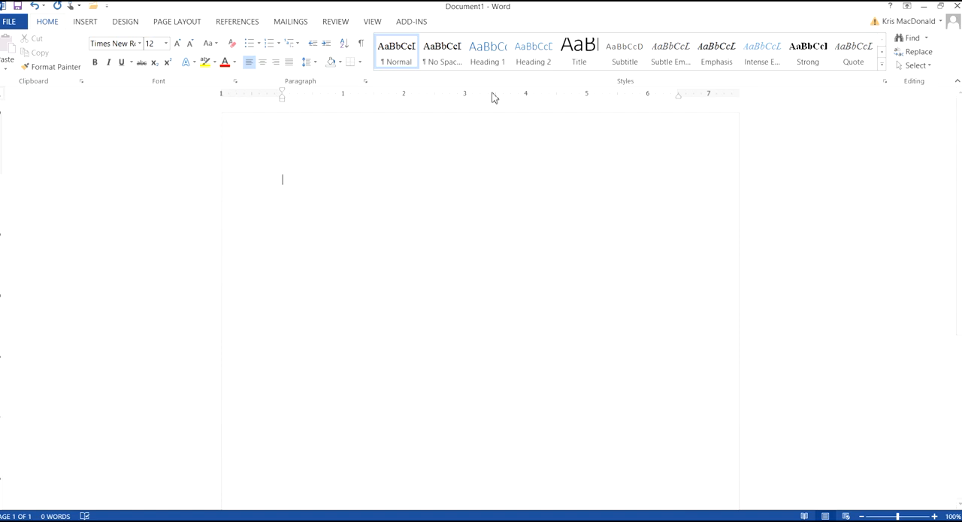
# - Insert a built-in Blank header and turn on the Different First Page option for it
pyautogui.click(87, 25)
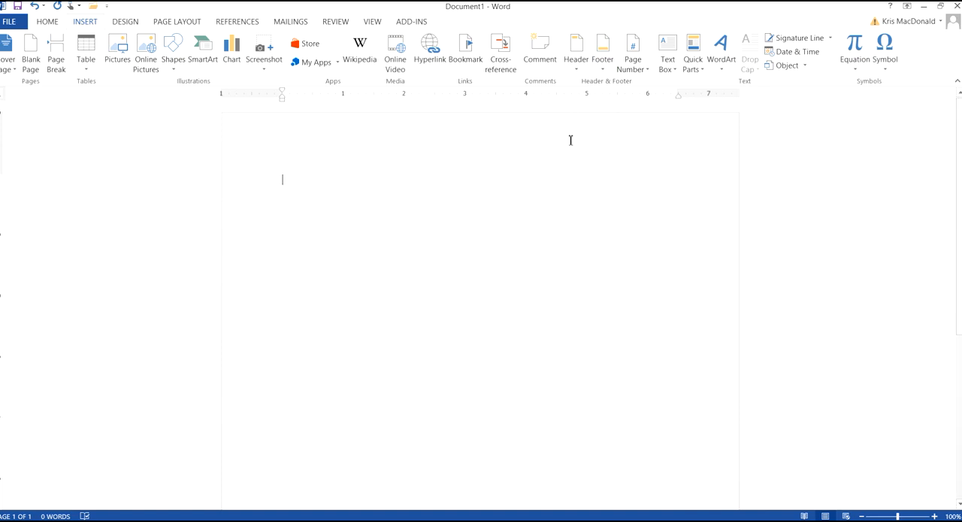
pyautogui.click(580, 66)
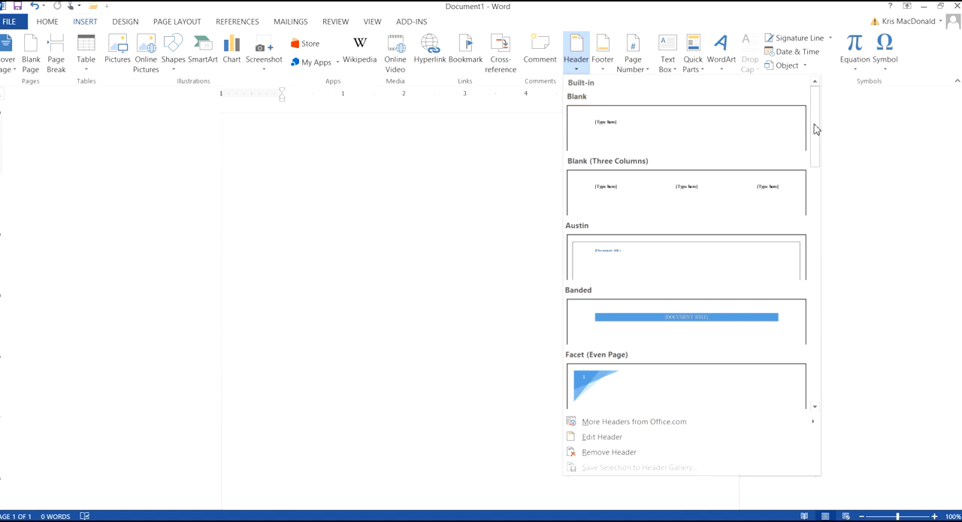
pyautogui.moveTo(816, 129); pyautogui.dragTo(819, 106)
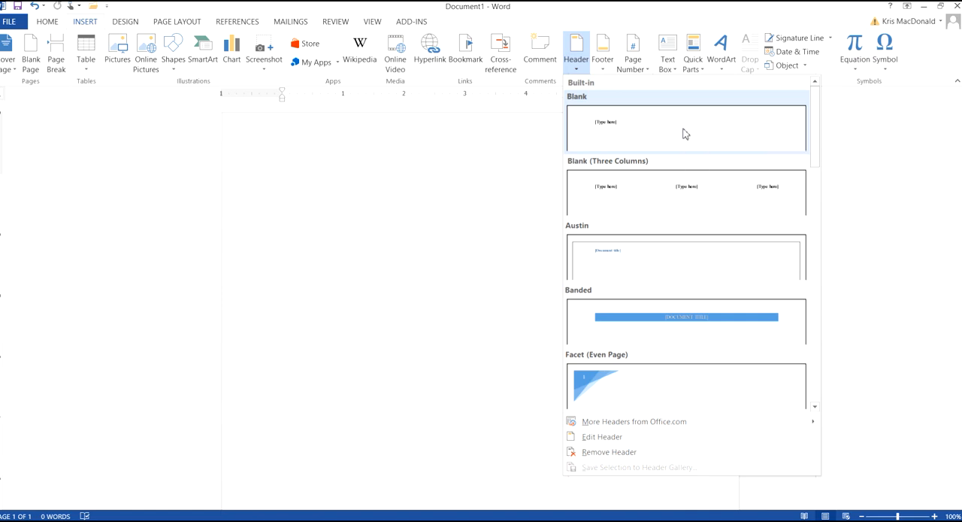
pyautogui.click(616, 124)
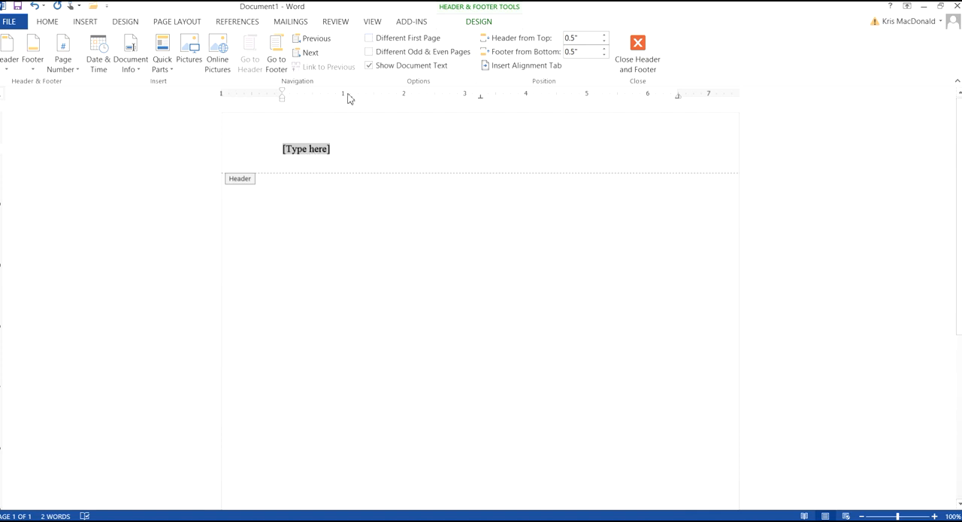
pyautogui.click(369, 42)
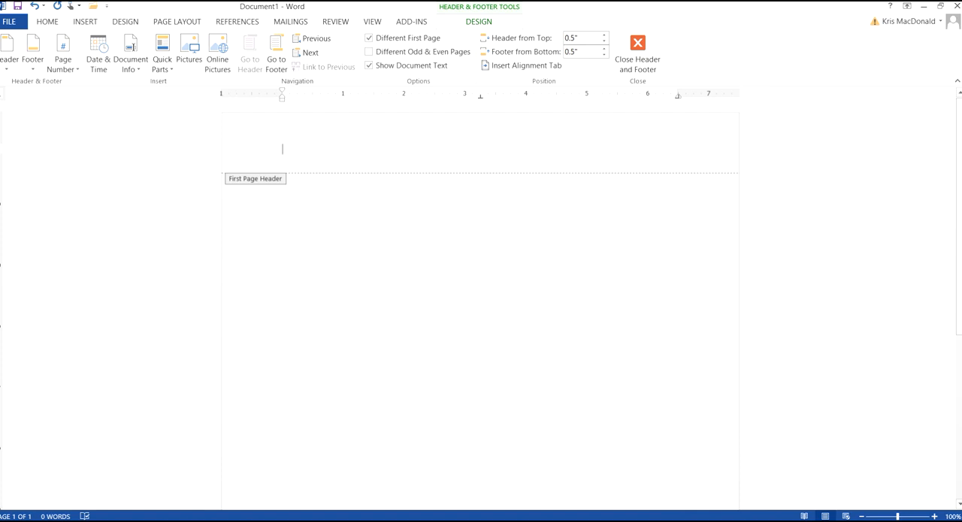
# - Enter "Running head:" followed by a space in the first page header
pyautogui.write('Running head:')
pyautogui.moveTo(292, 149); pyautogui.dragTo(282, 150)
pyautogui.click(320, 149)
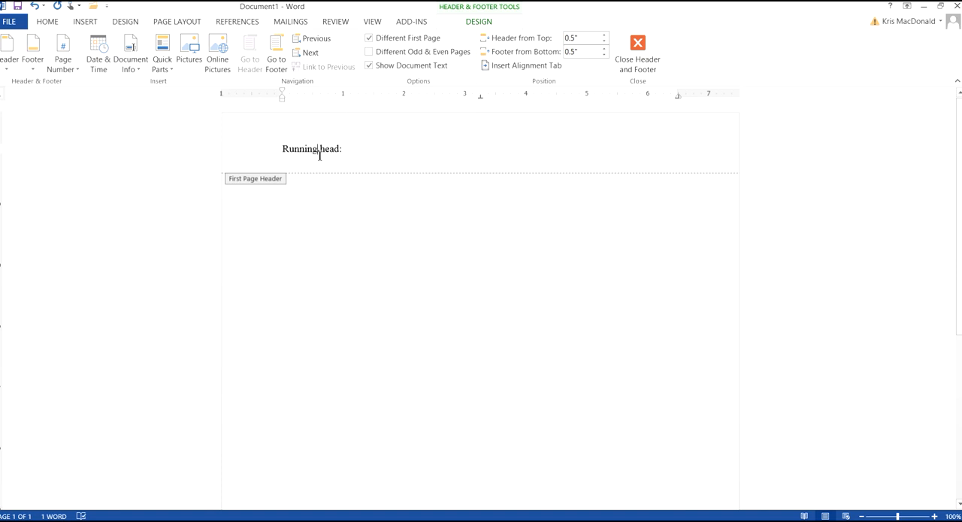
pyautogui.moveTo(322, 155); pyautogui.dragTo(339, 156)
pyautogui.click(342, 155)
pyautogui.moveTo(343, 154); pyautogui.dragTo(346, 155)
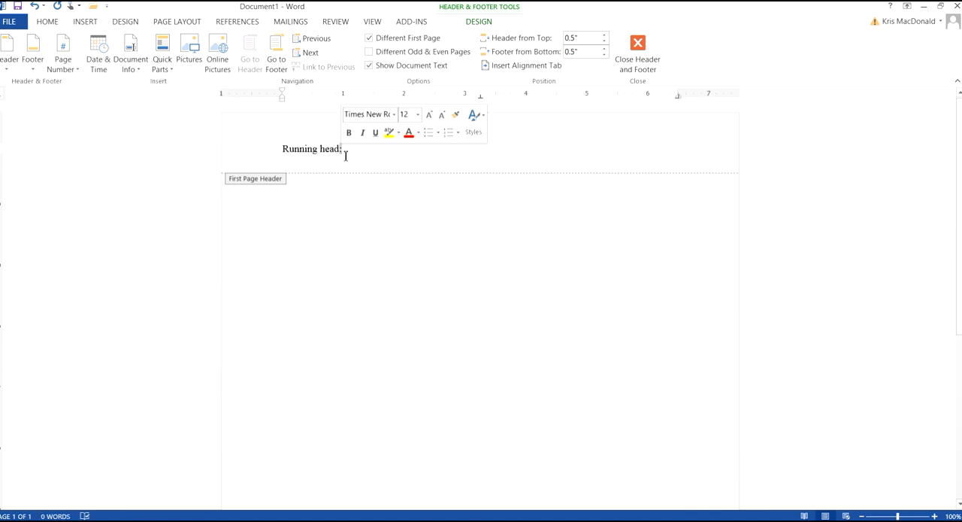
pyautogui.click(346, 154)
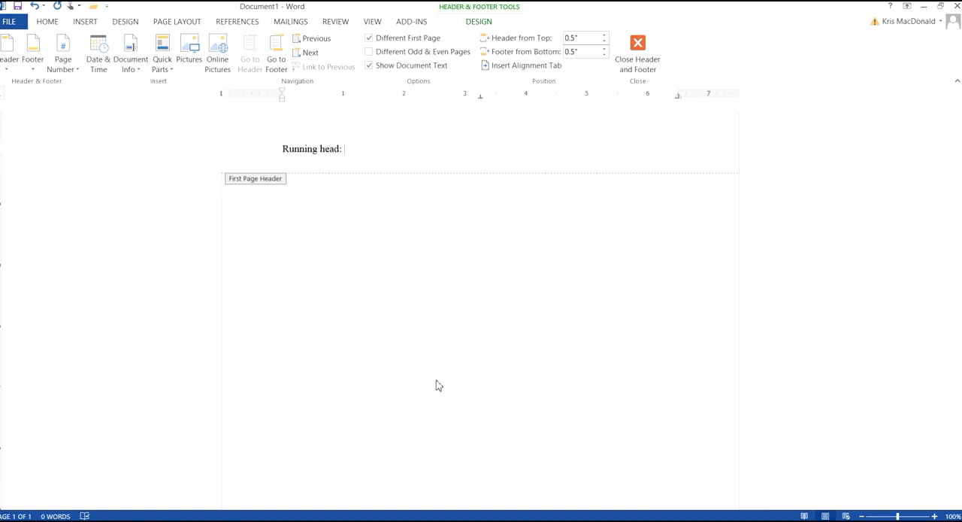
# - Add the short title "APA" after "Running head:" in the first page header
pyautogui.write('APA')
pyautogui.moveTo(352, 149)
pyautogui.mouseDown()
pyautogui.moveTo(367, 153)
pyautogui.moveTo(349, 151)
pyautogui.mouseUp()
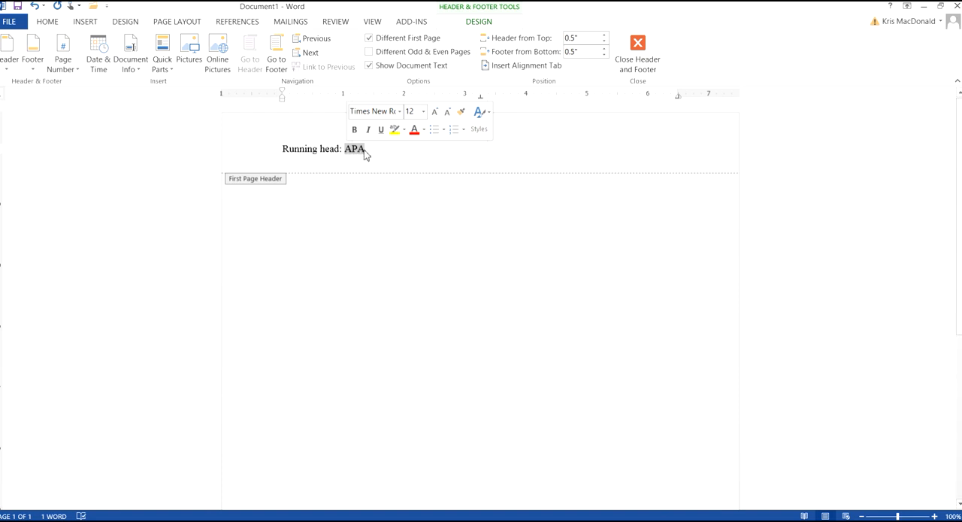
pyautogui.click(407, 154)
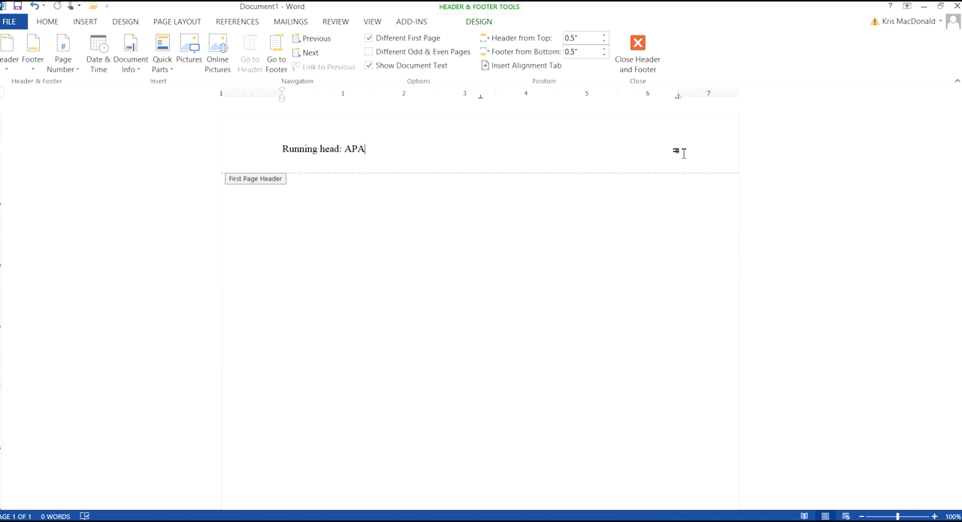
# - Insert an automatic Plain Number page number at the right margin of the first page header and return to the document body
pyautogui.press('Tab')
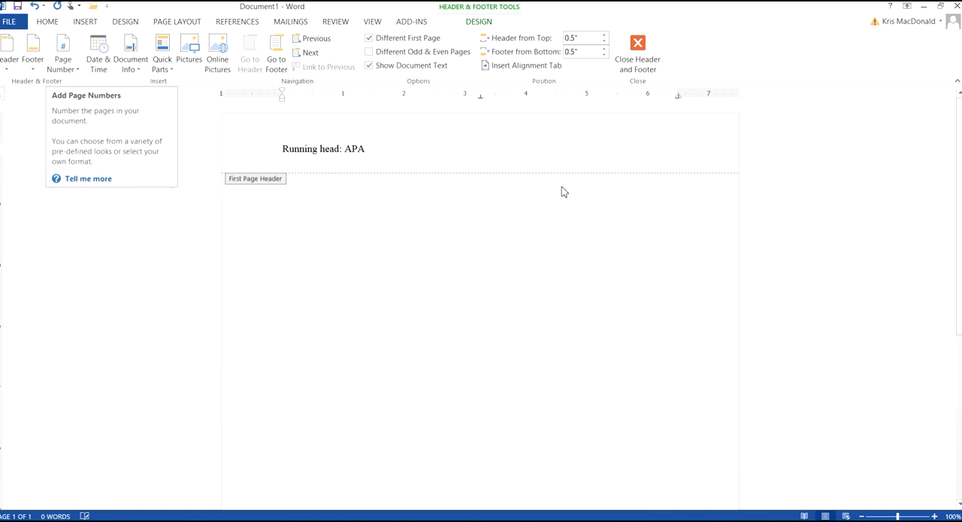
pyautogui.write('1')
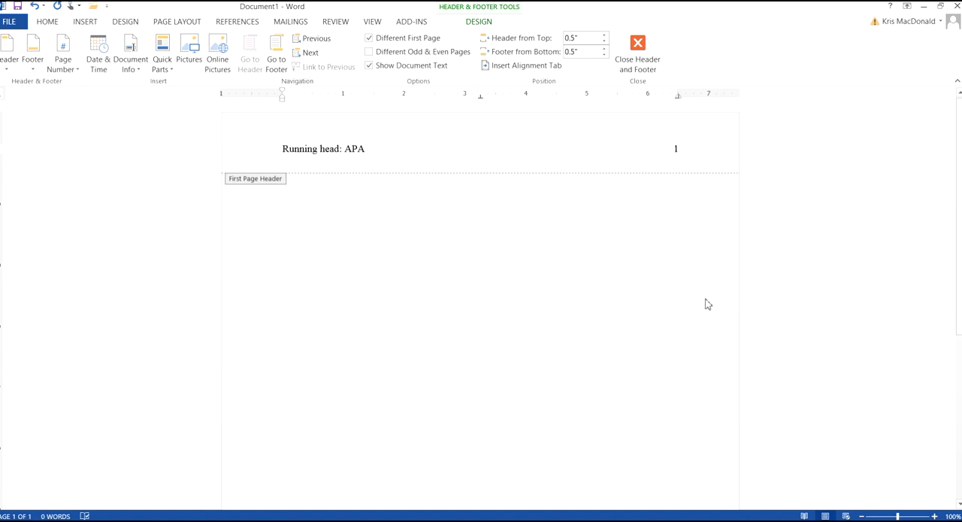
pyautogui.press('BackSpace')
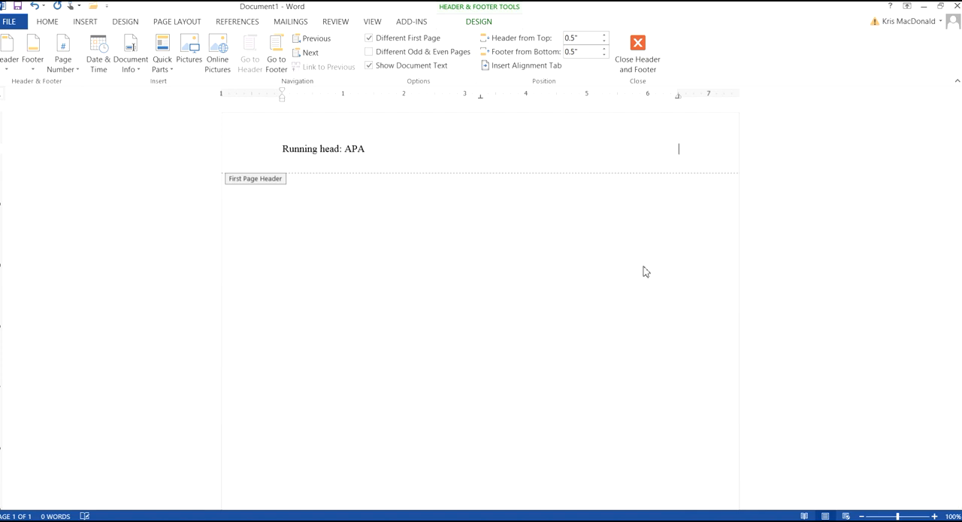
pyautogui.click(63, 67)
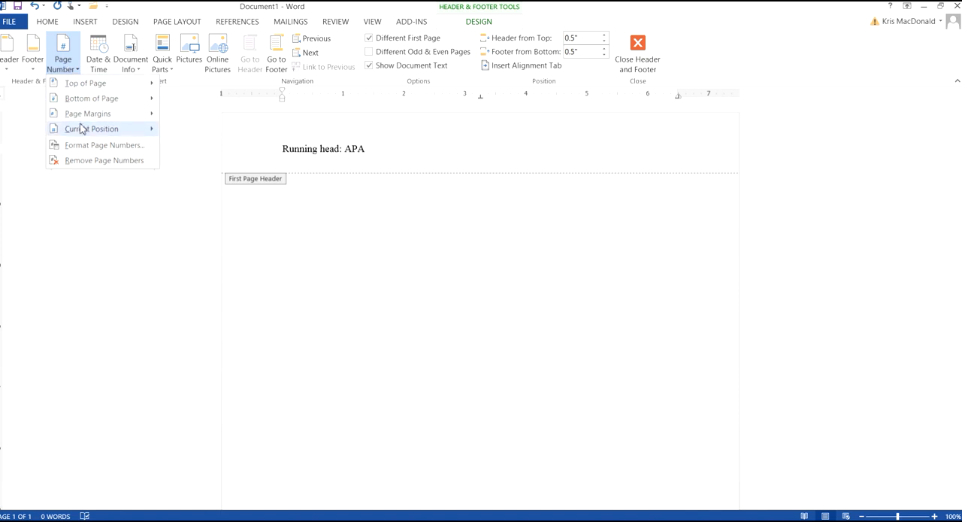
pyautogui.moveTo(84, 130)
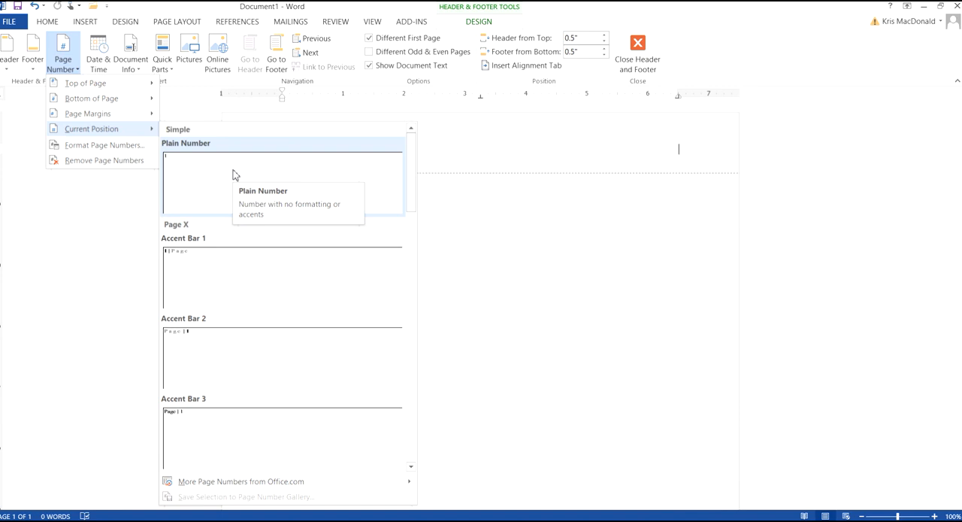
pyautogui.click(726, 208)
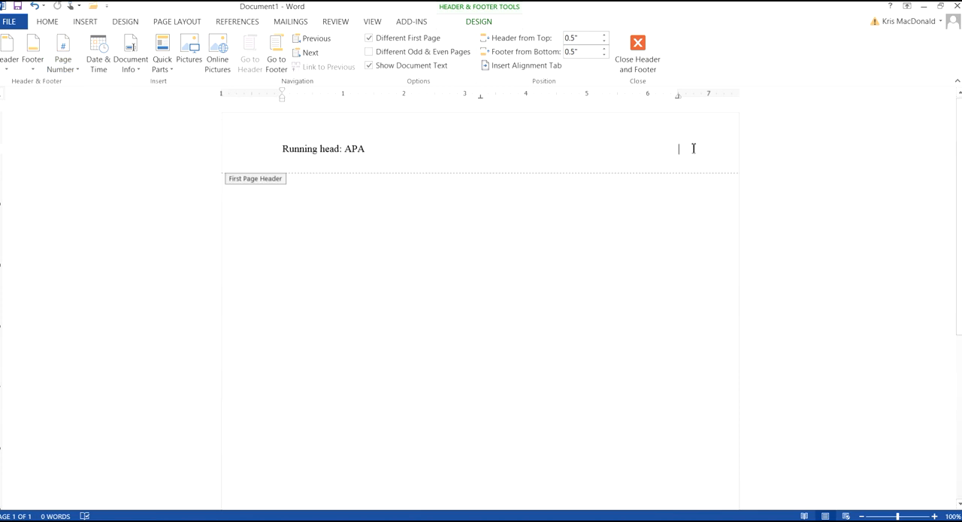
pyautogui.click(52, 61)
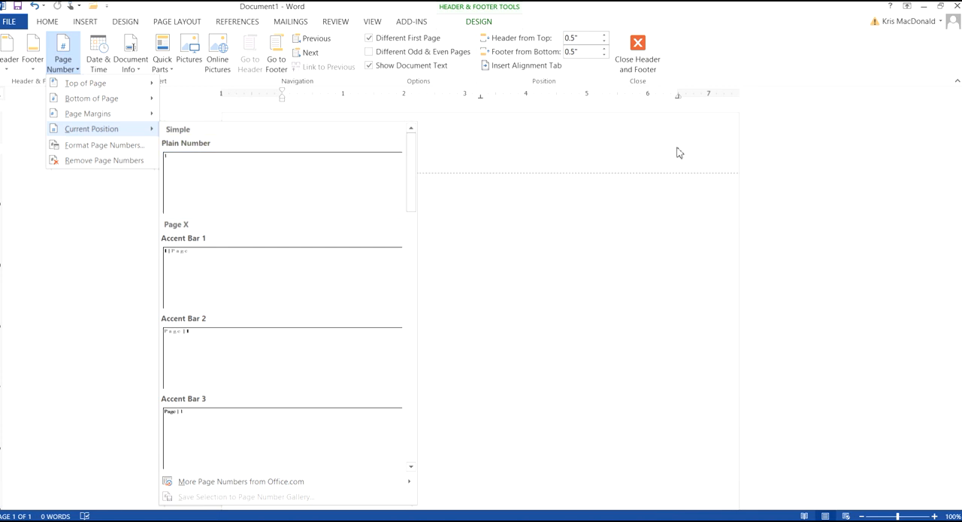
pyautogui.click(303, 190)
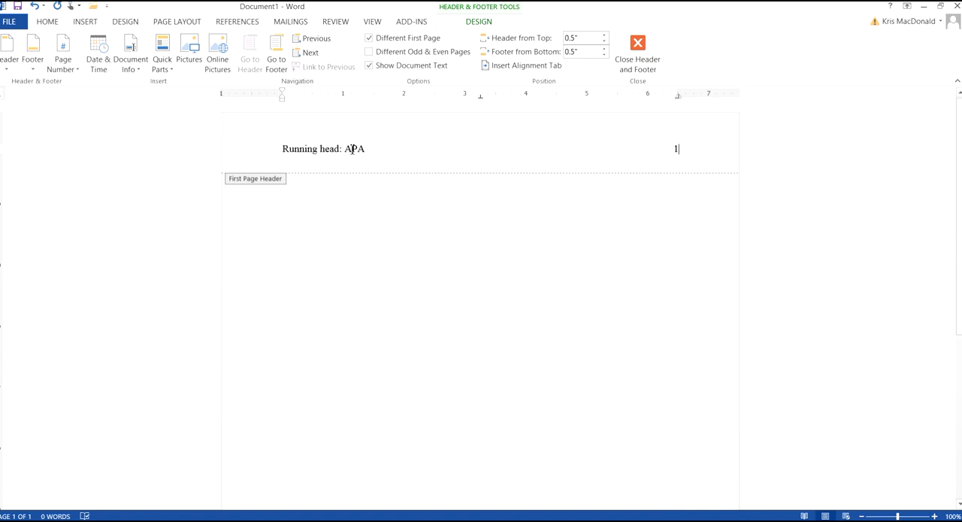
pyautogui.doubleClick(373, 219)
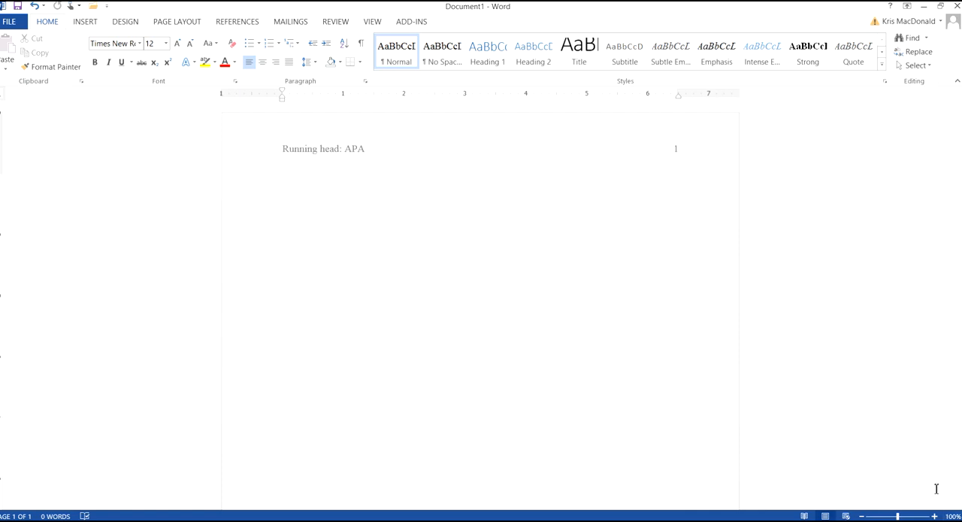
# - Add blank lines to place the insertion point in the upper half of the title page, and centre that line
pyautogui.click(863, 516)
pyautogui.click(862, 516)
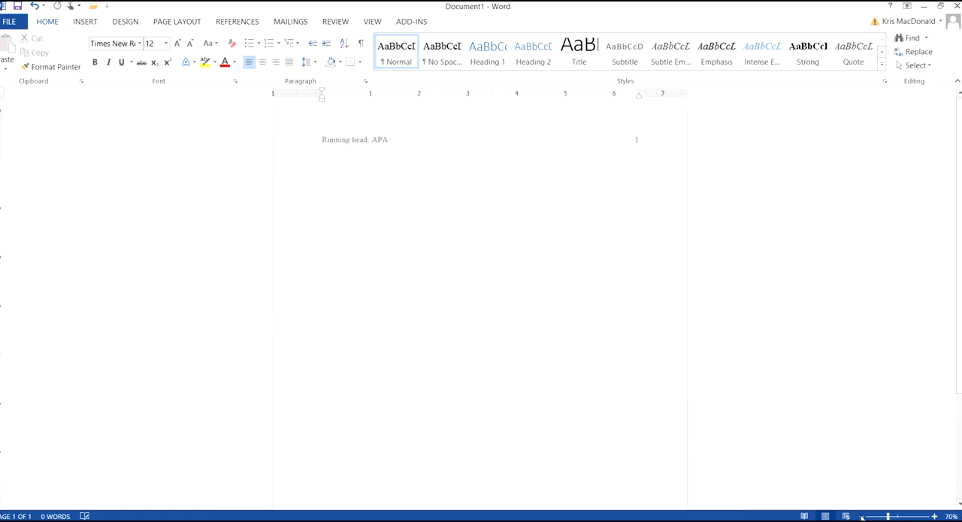
pyautogui.click(863, 516)
pyautogui.click(862, 516)
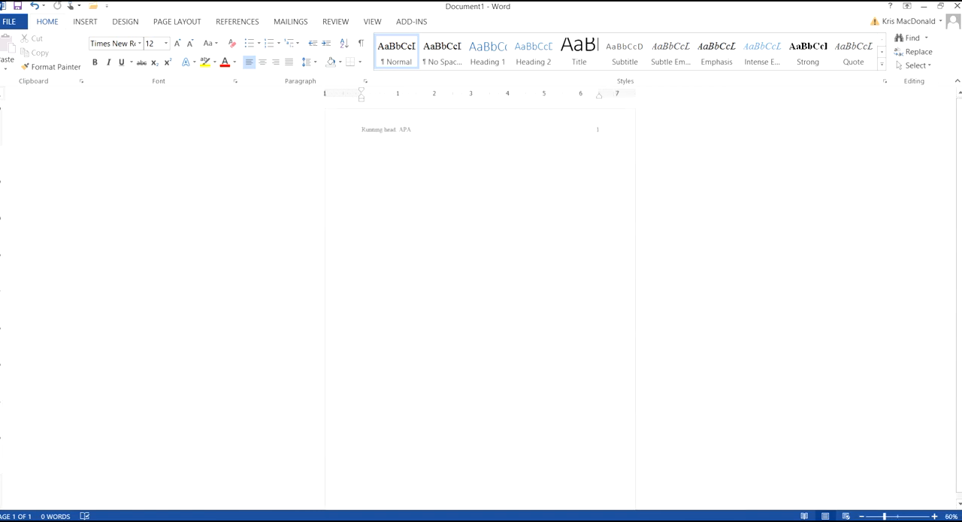
pyautogui.moveTo(959, 263); pyautogui.dragTo(959, 270)
pyautogui.press('Return')
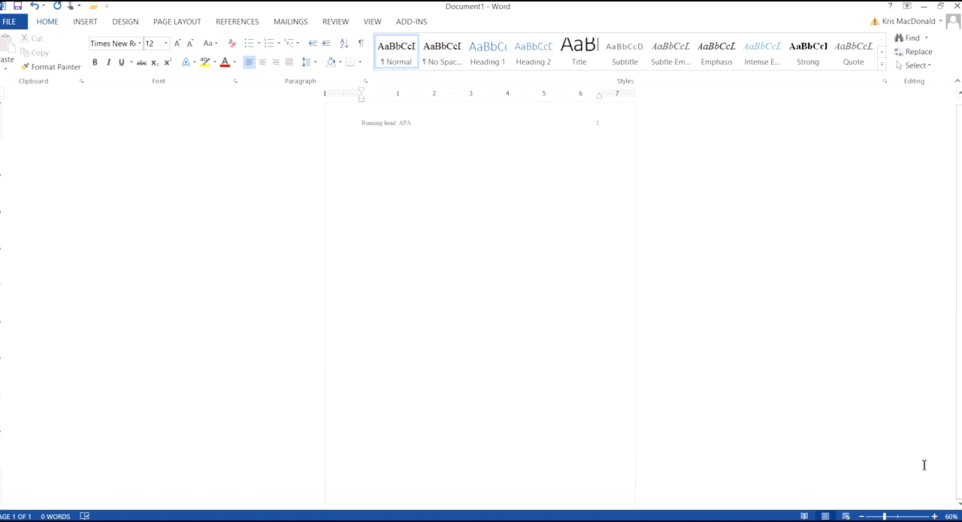
pyautogui.click(934, 515)
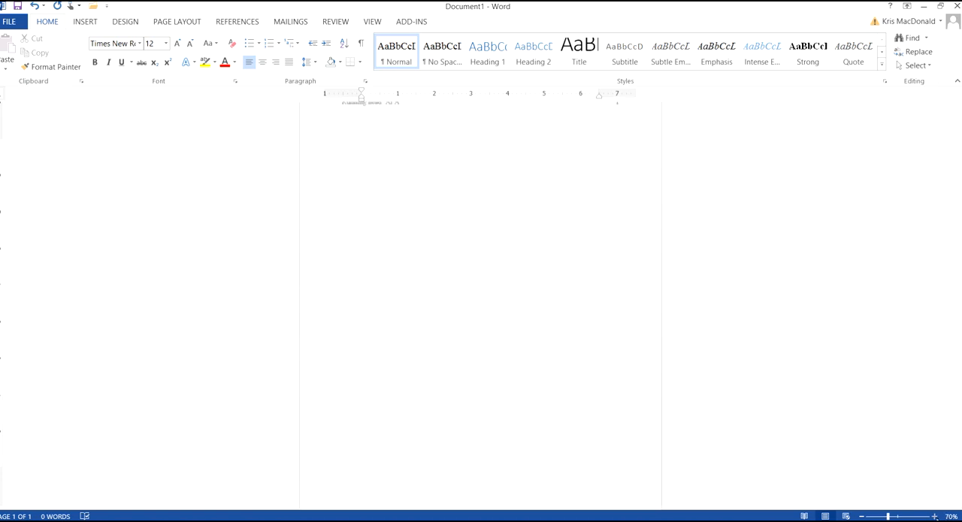
pyautogui.click(935, 516)
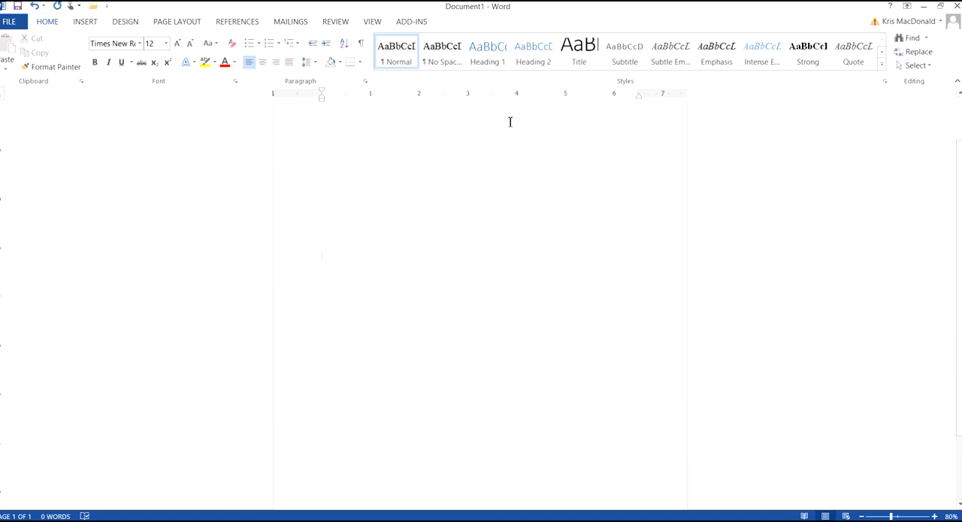
pyautogui.click(262, 64)
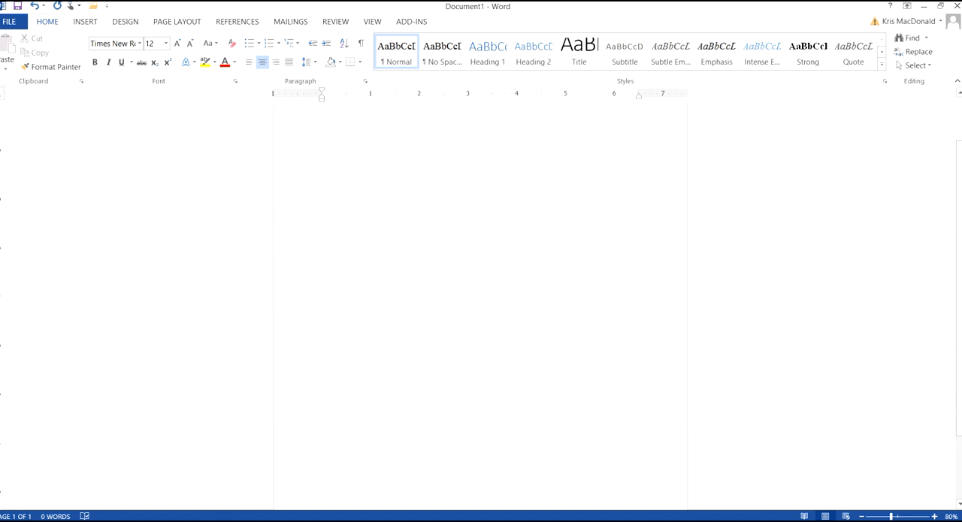
# - Enter the paper title "APA Is A Pain in the Butt" on the centred line
pyautogui.write('APA Is ')
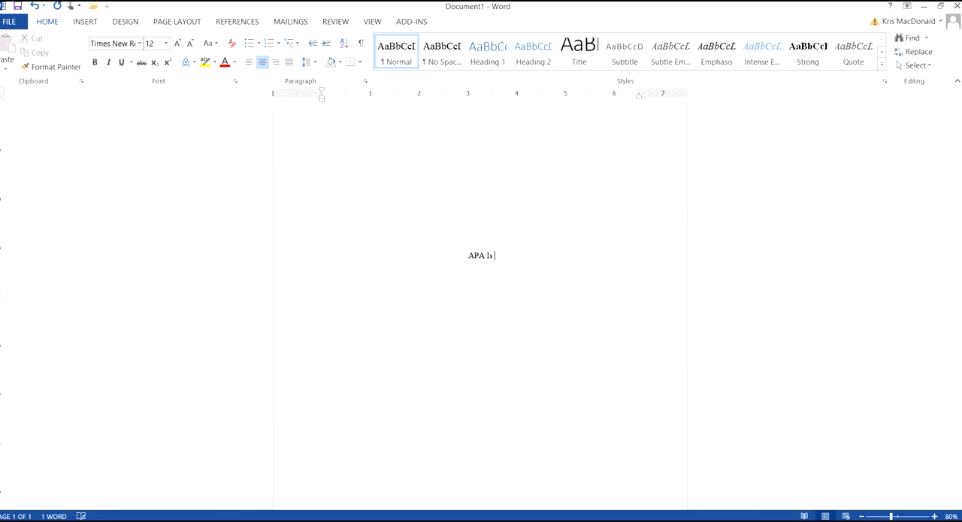
pyautogui.write('A Pain in the Butt')
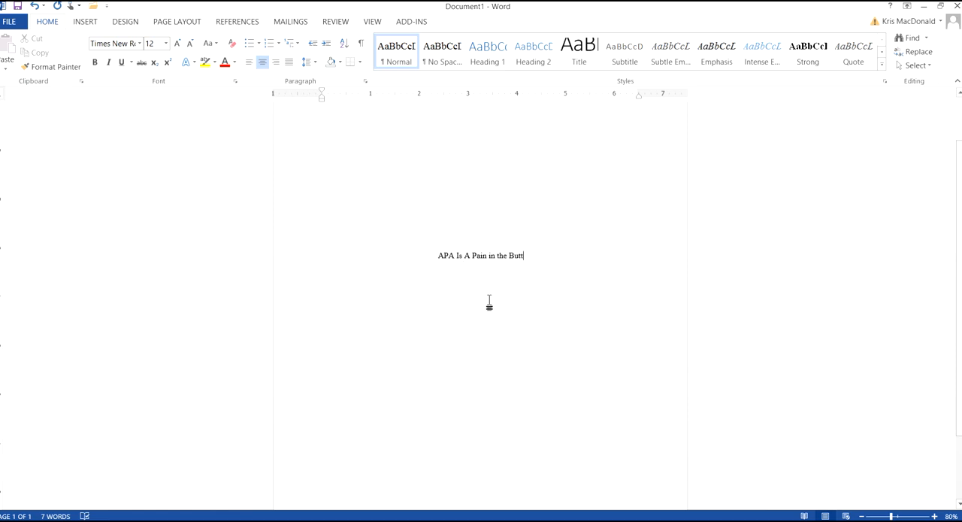
# - Add the author's name, the instructor's name and "Fortis Institute" on separate lines below the title
pyautogui.press('Return')
pyautogui.write('An')
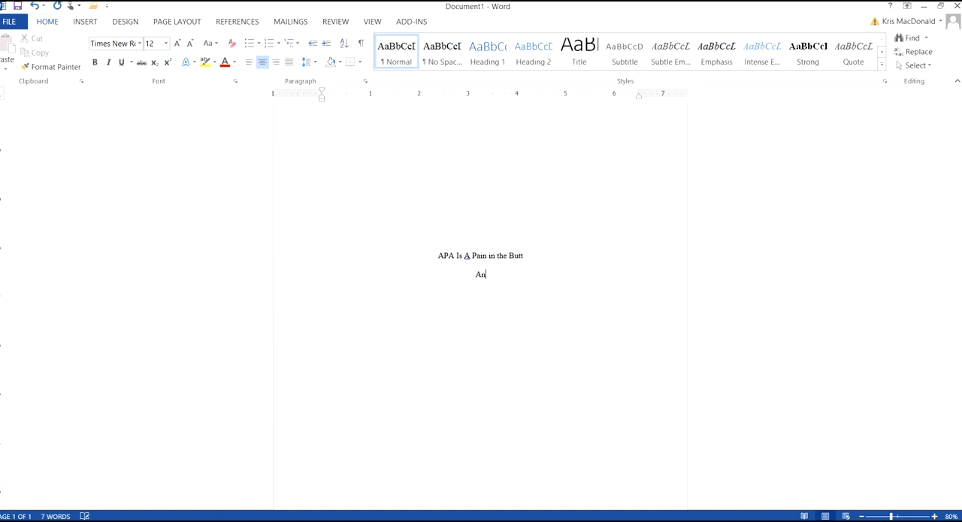
pyautogui.write('ita Bath')
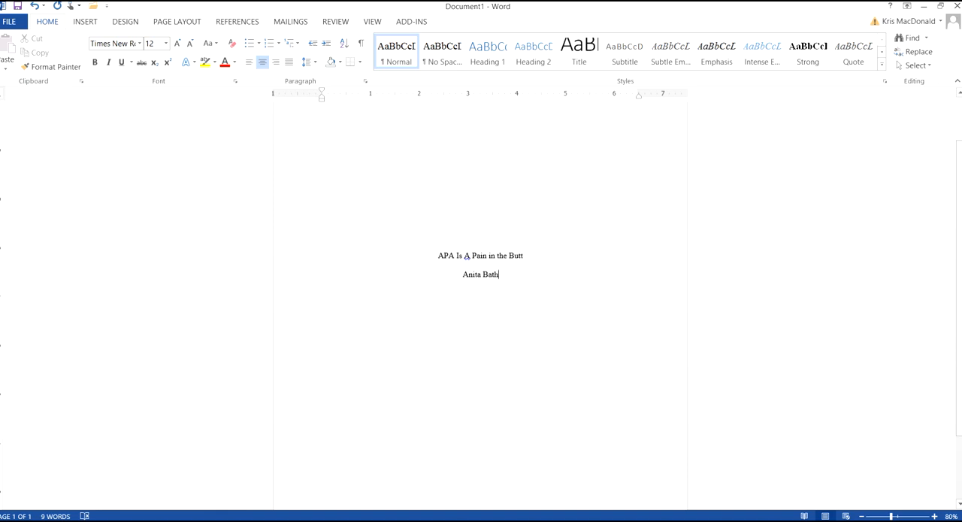
pyautogui.press('Return')
pyautogui.write('Mr')
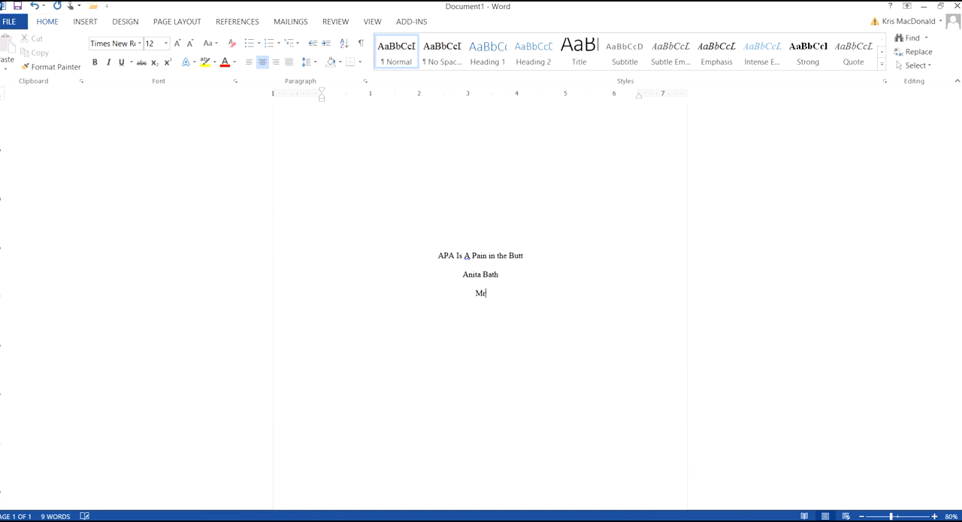
pyautogui.write('s. MacDonald ')
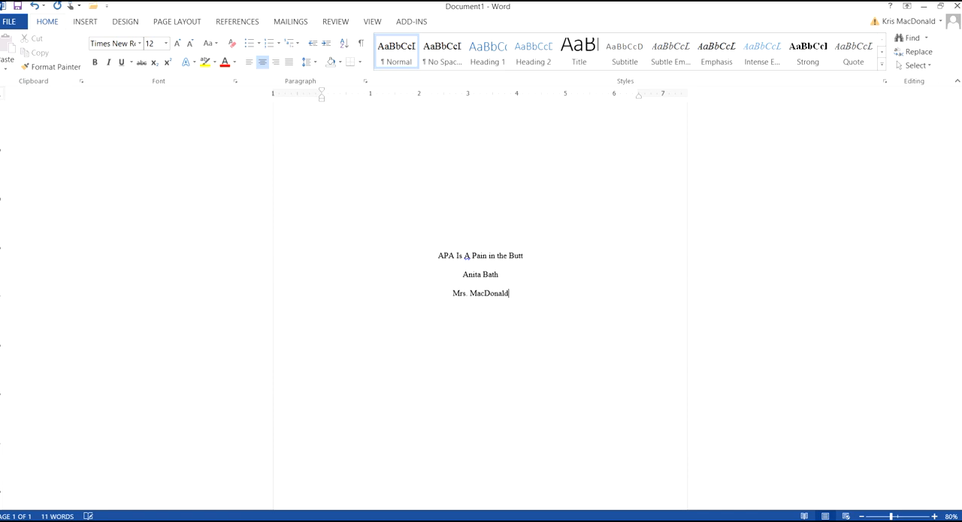
pyautogui.write('Fortis Institute')
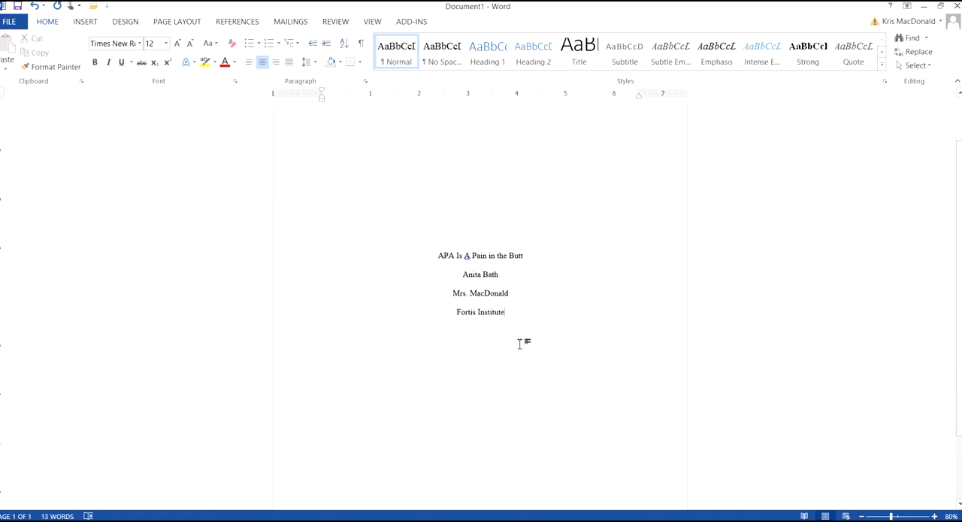
# - Add the date "Sept. 25, 2014" on the line below the institution and select its month
pyautogui.press('Return')
pyautogui.write('Sept. 25, 201')
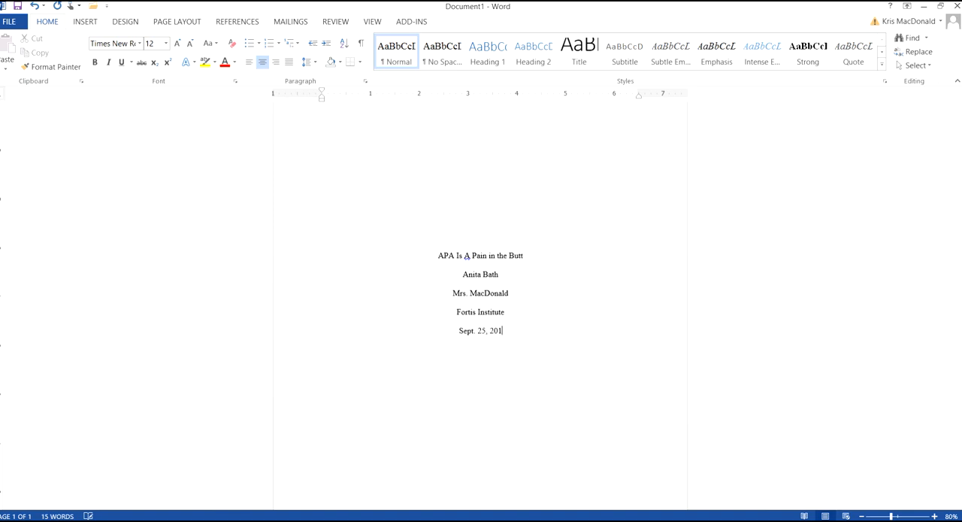
pyautogui.write('4')
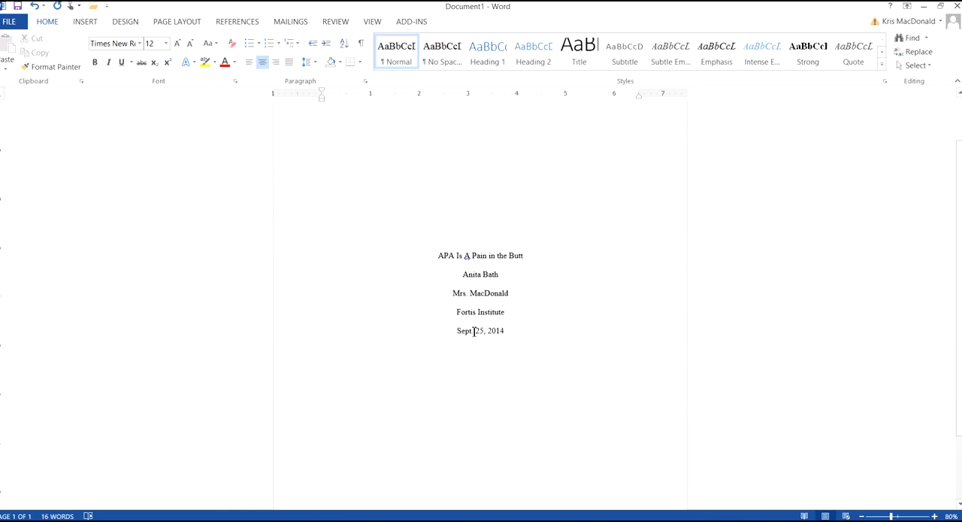
pyautogui.doubleClick(472, 332)
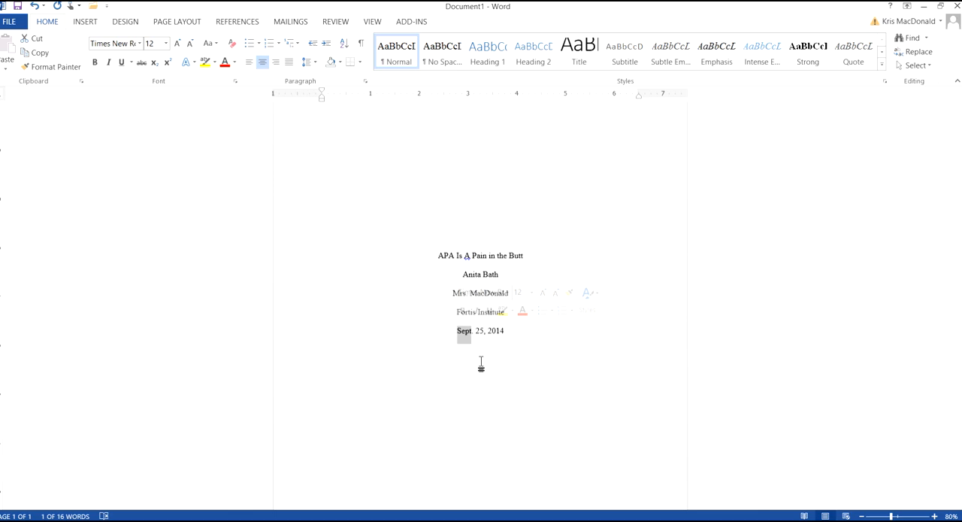
# - Add a blank line below the date on the title page and insert a page break to start page 2
pyautogui.click(471, 350)
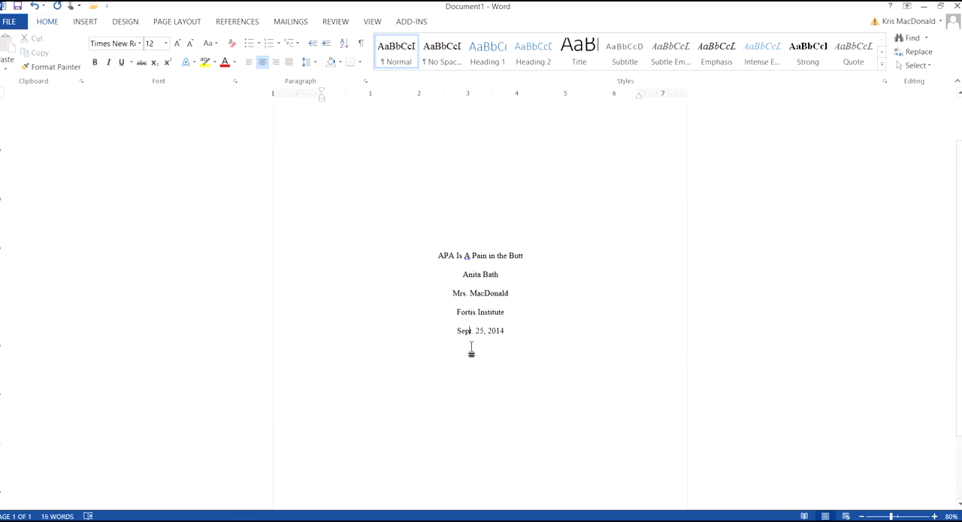
pyautogui.moveTo(959, 301); pyautogui.dragTo(954, 259)
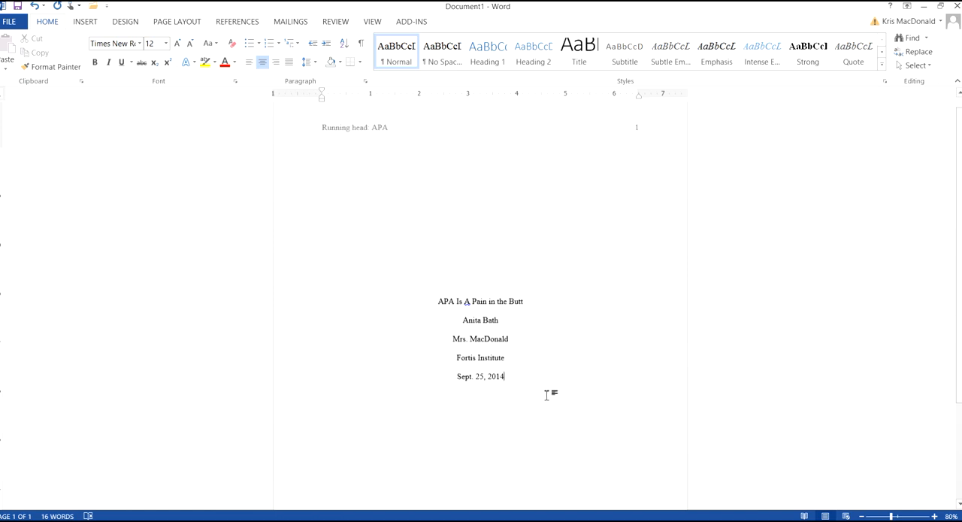
pyautogui.scroll(-3, 547, 394)
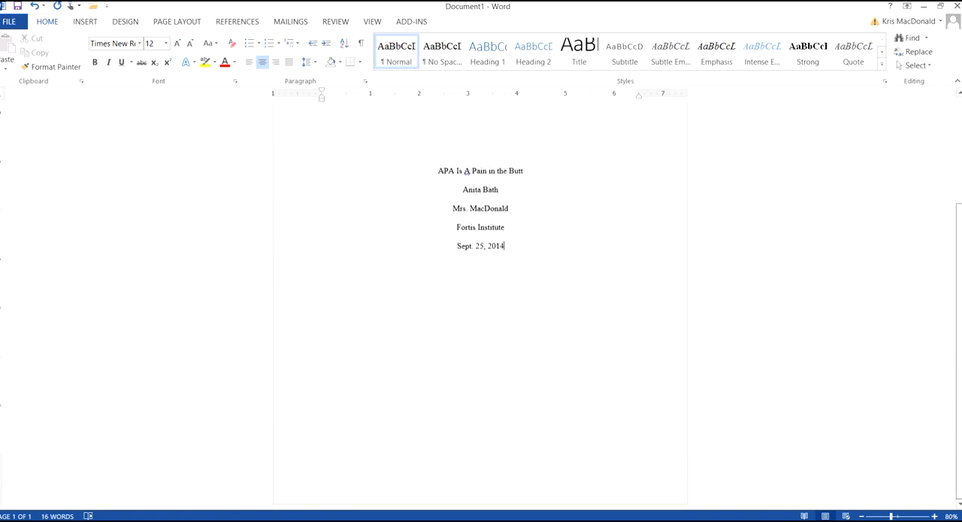
pyautogui.press('Return')
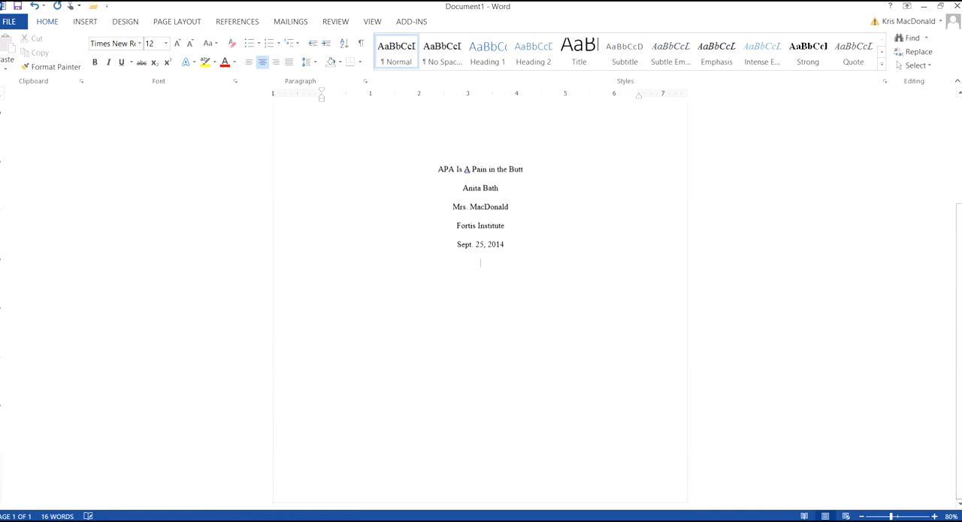
pyautogui.hotkey('ctrl', 'Return')
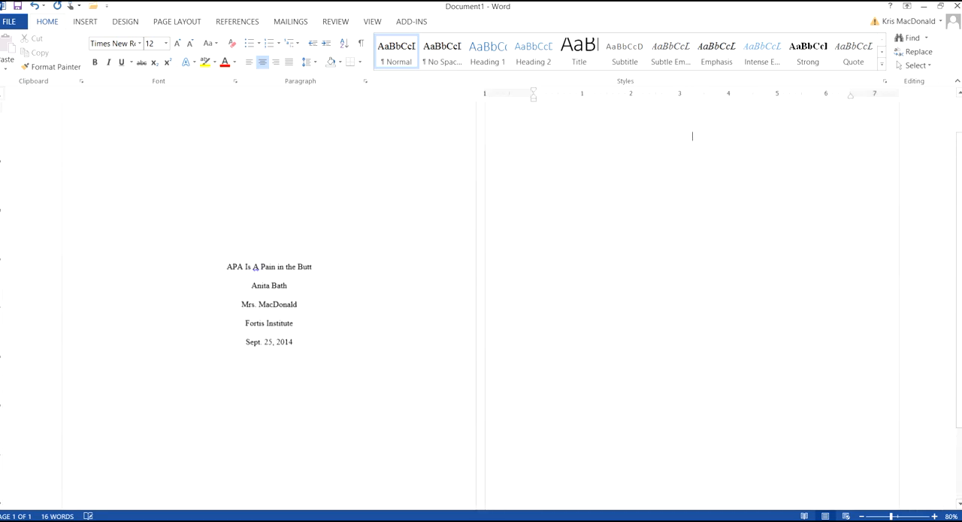
# - Replace the placeholder text in the page 2 header with the short title "APA", without the words "Running head"
pyautogui.moveTo(959, 210); pyautogui.dragTo(928, 152)
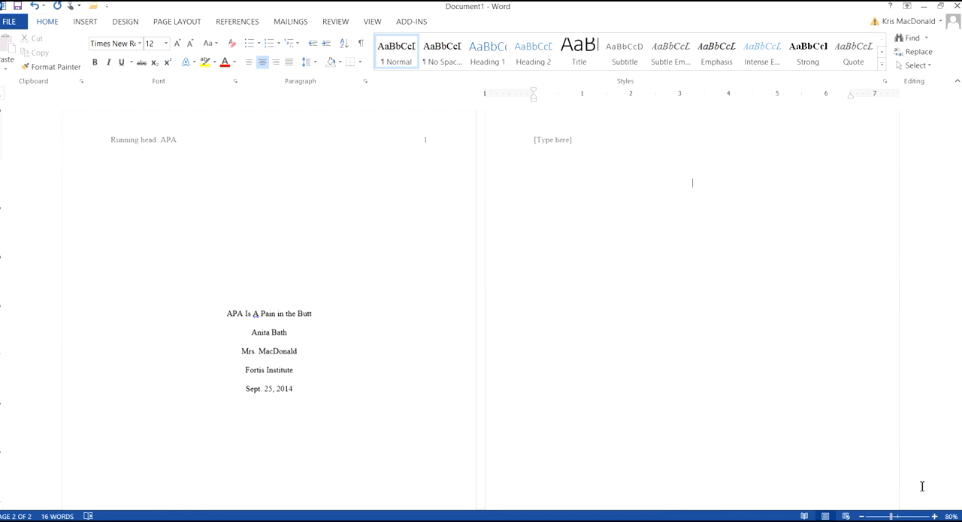
pyautogui.click(935, 515)
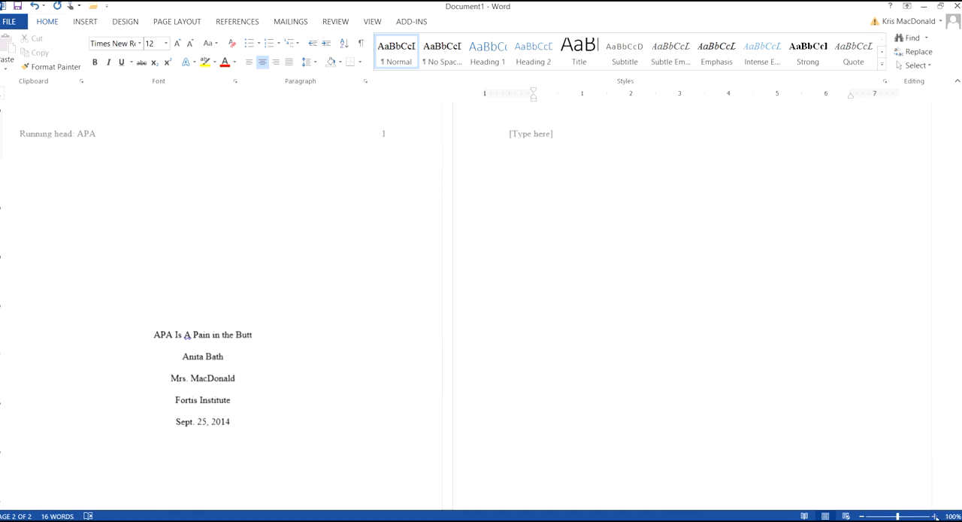
pyautogui.click(935, 516)
pyautogui.click(935, 515)
pyautogui.click(935, 516)
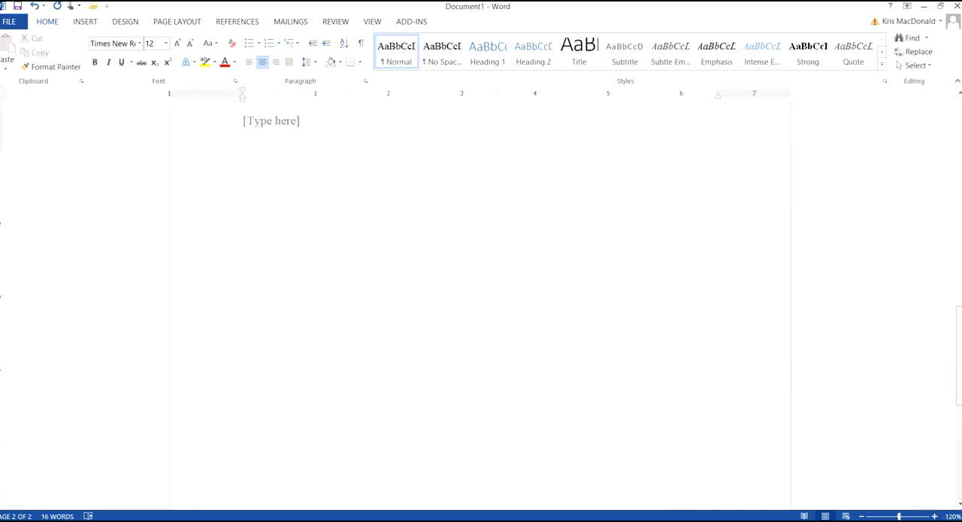
pyautogui.moveTo(959, 330); pyautogui.dragTo(960, 301)
pyautogui.doubleClick(276, 249)
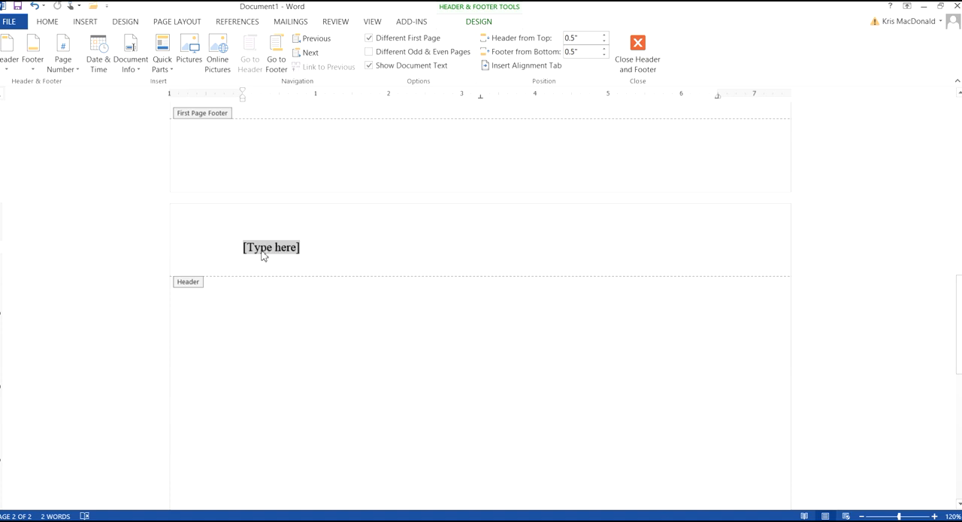
pyautogui.moveTo(959, 301); pyautogui.dragTo(960, 121)
pyautogui.moveTo(320, 159); pyautogui.dragTo(347, 160)
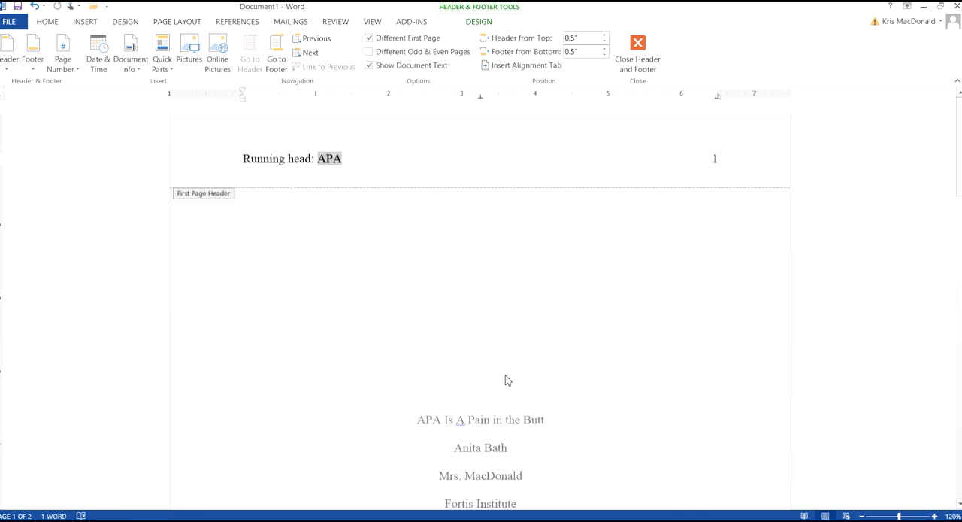
pyautogui.moveTo(959, 178); pyautogui.dragTo(960, 334)
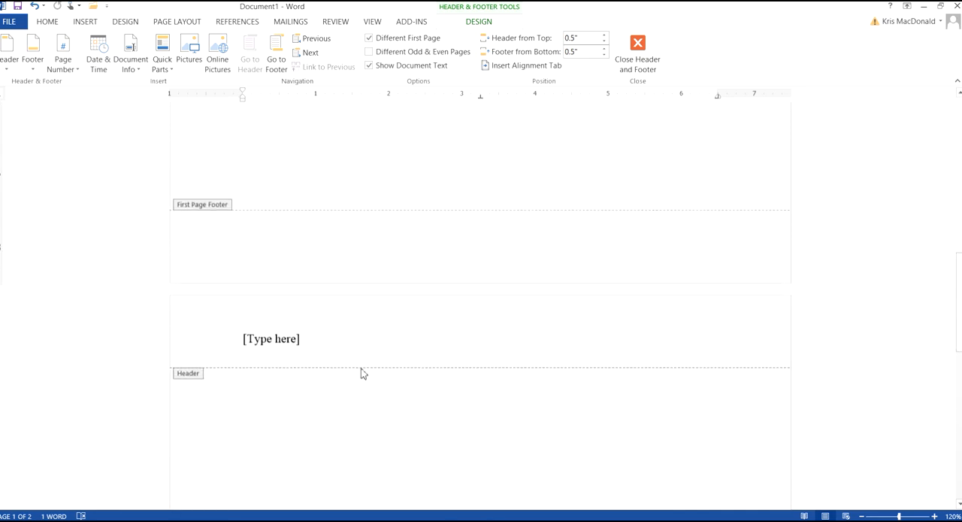
pyautogui.click(289, 344)
pyautogui.write('APA')
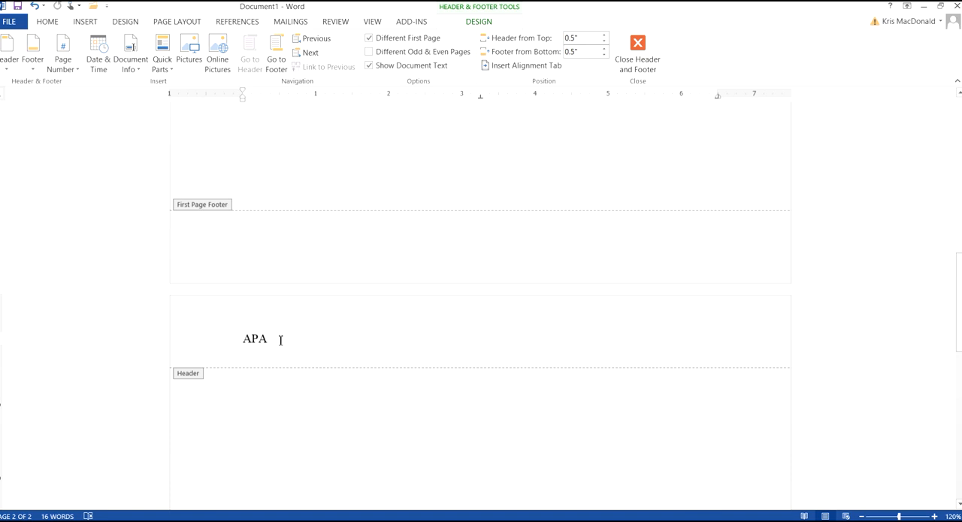
# - Insert a Plain Number page number at the right tab stop of the page 2 header and return to the body text
pyautogui.scroll(-1, 367, 413)
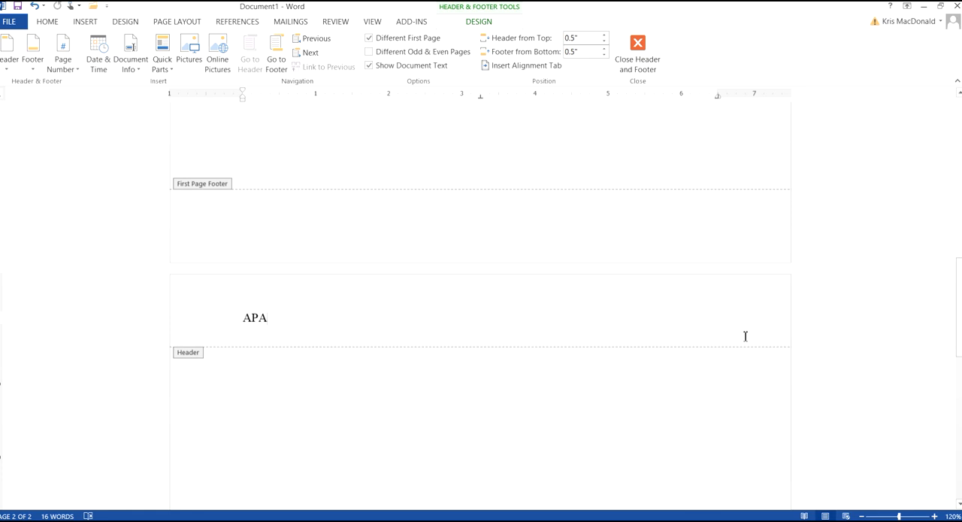
pyautogui.press('Tab')
pyautogui.moveTo(960, 319); pyautogui.dragTo(961, 323)
pyautogui.write('2')
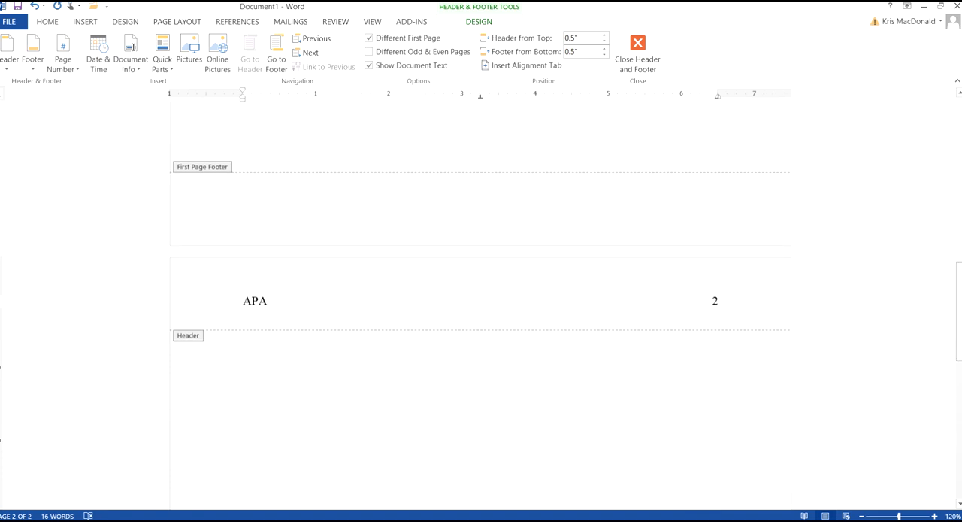
pyautogui.press('BackSpace')
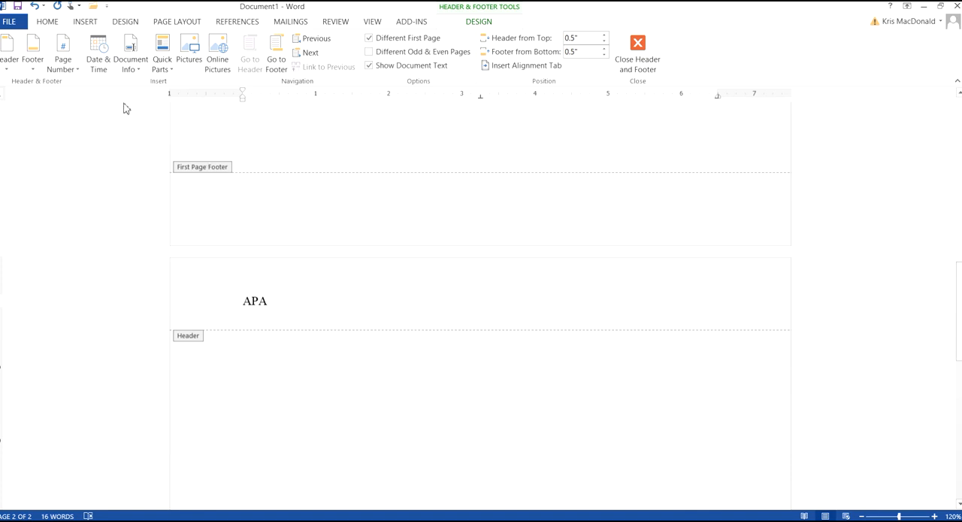
pyautogui.click(73, 72)
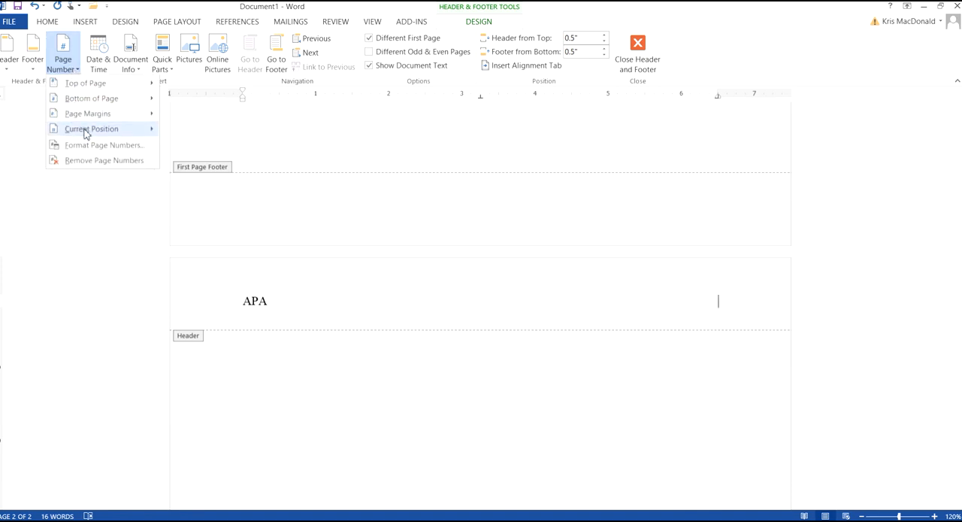
pyautogui.moveTo(87, 133)
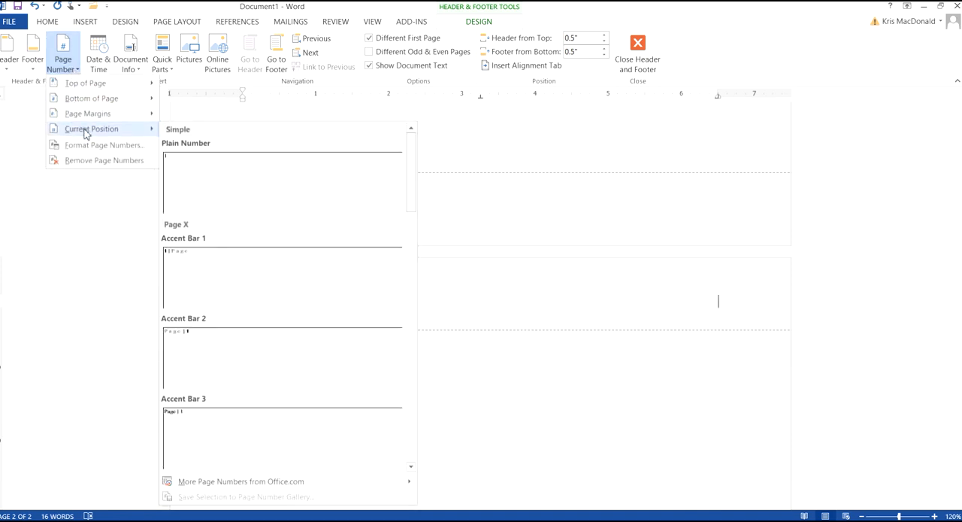
pyautogui.click(273, 206)
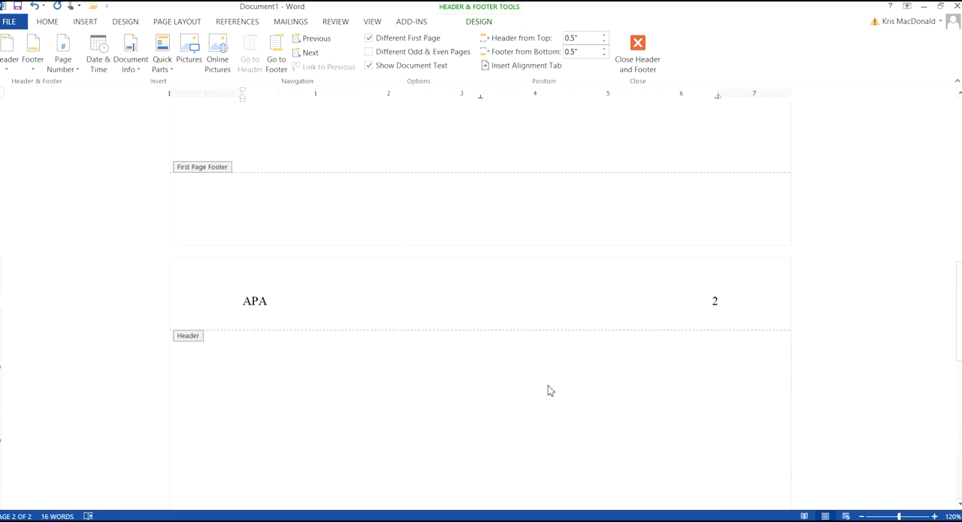
pyautogui.scroll(-2, 666, 329)
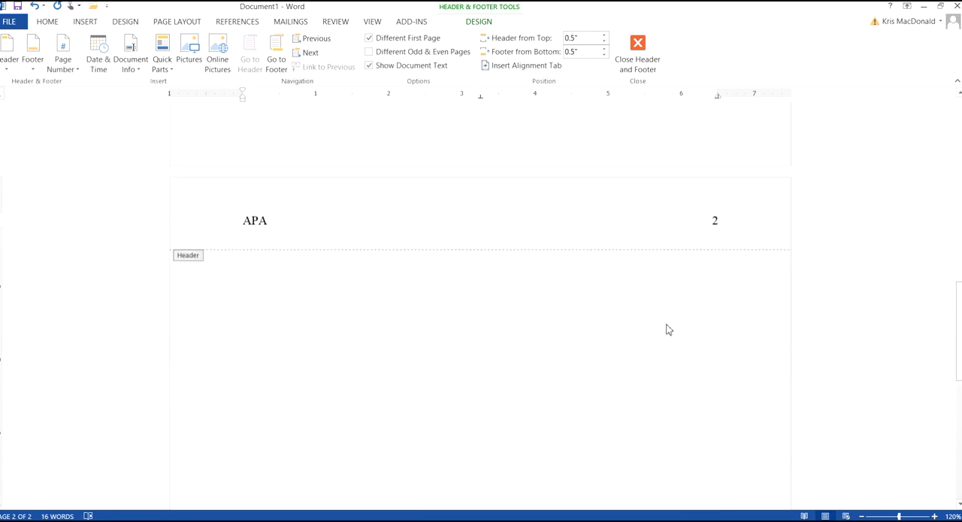
pyautogui.doubleClick(466, 295)
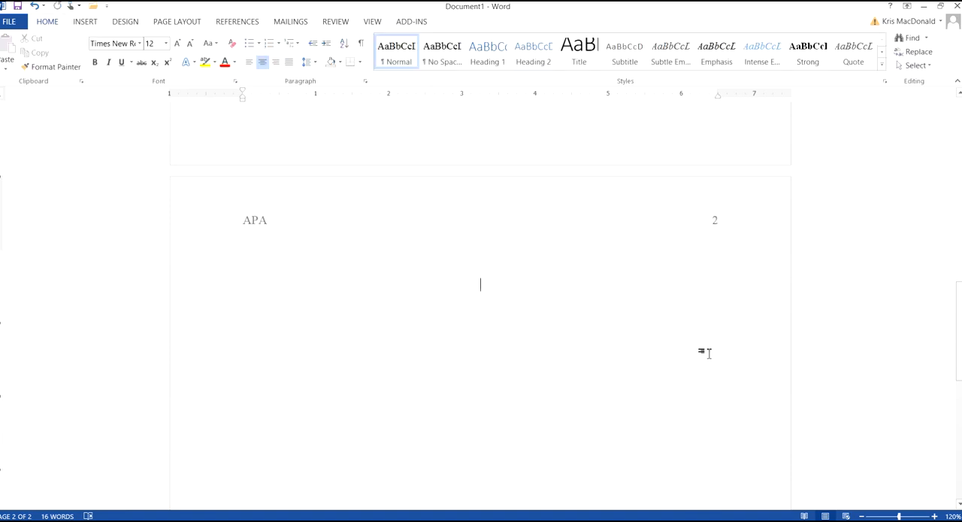
# - Copy the title "APA Is A Pain in the Butt" from the title page and paste it on the first line of page 2
pyautogui.press('Up')
pyautogui.press('Up')
pyautogui.moveTo(959, 325); pyautogui.dragTo(959, 342)
pyautogui.moveTo(960, 331); pyautogui.dragTo(960, 183)
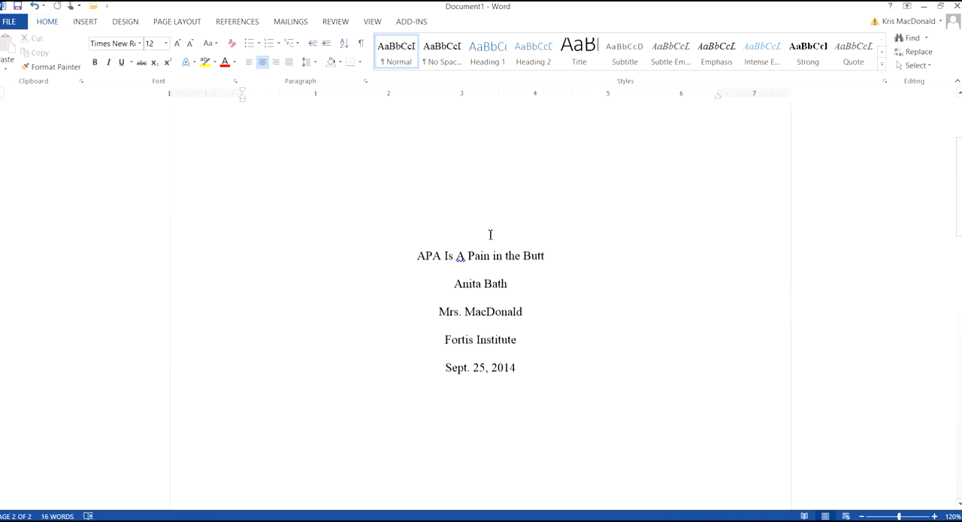
pyautogui.moveTo(545, 256); pyautogui.dragTo(427, 267)
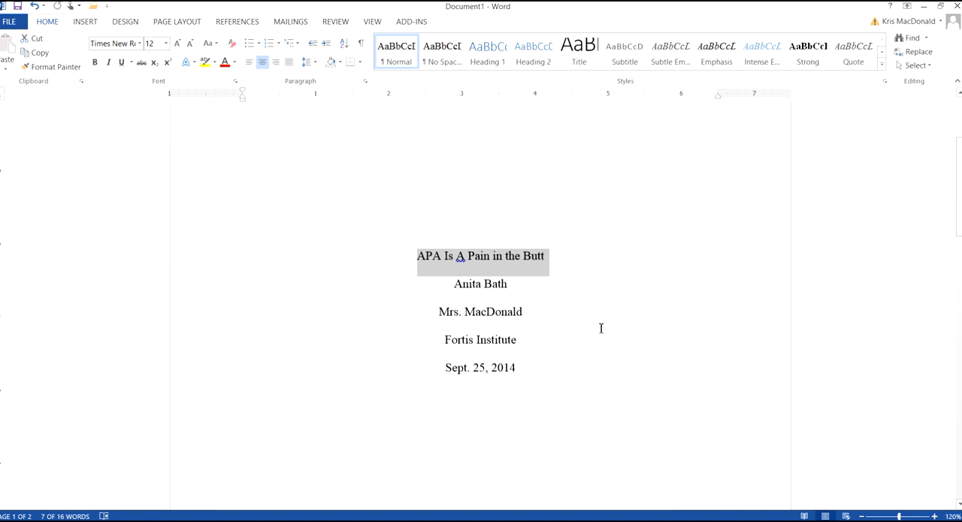
pyautogui.rightClick(521, 265)
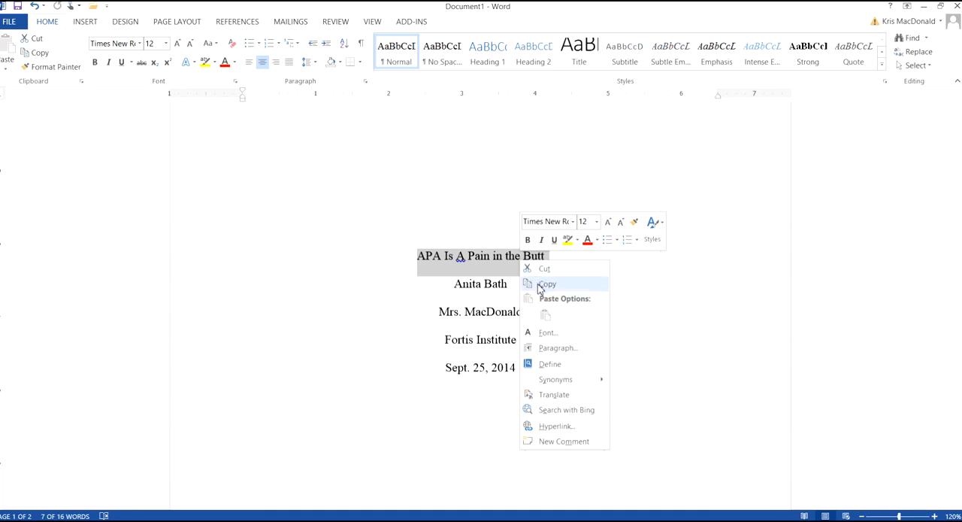
pyautogui.click(541, 285)
pyautogui.scroll(-10, 487, 344)
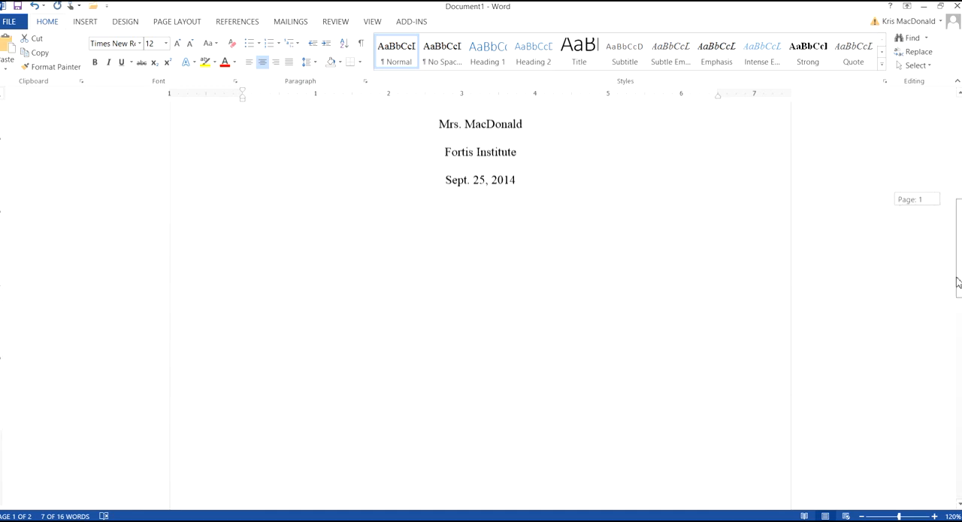
pyautogui.click(472, 299)
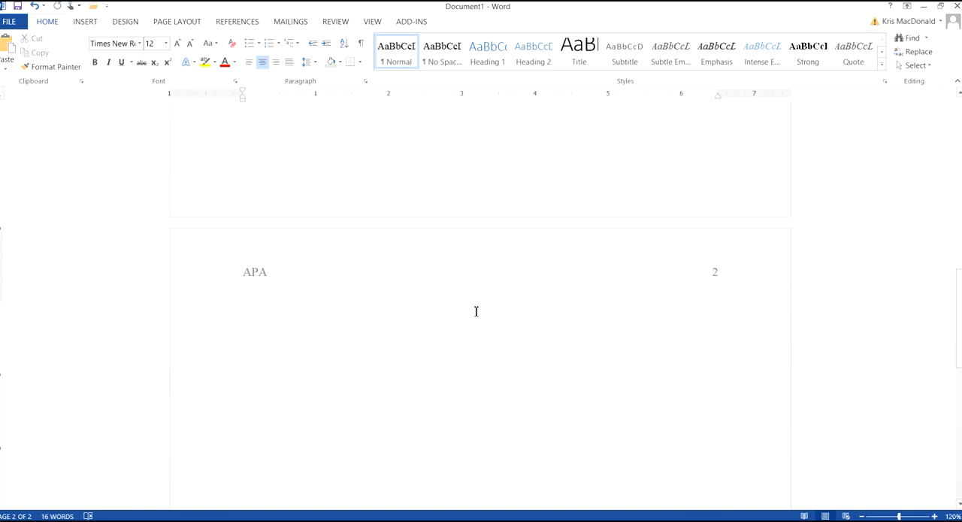
pyautogui.rightClick(476, 311)
pyautogui.click(500, 365)
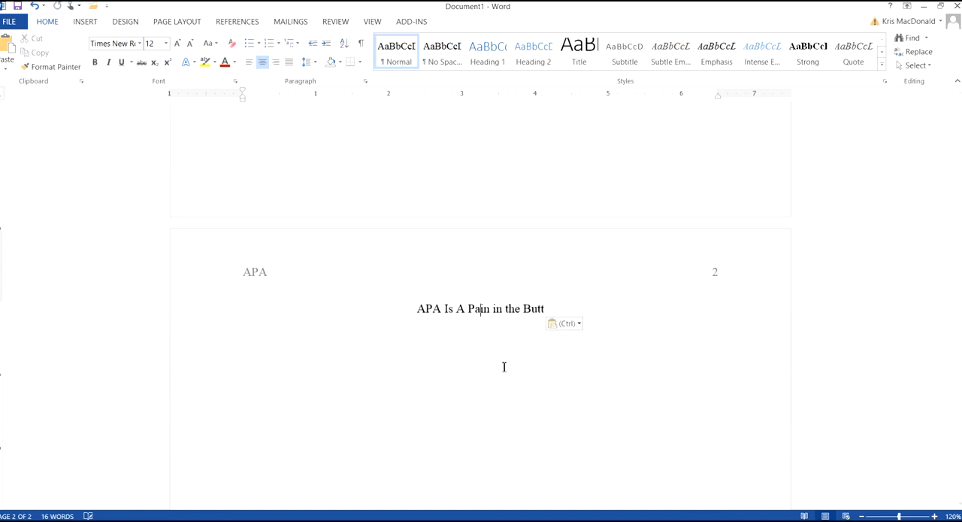
# - Start a left-aligned line below the page 2 title and indent it by one tab
pyautogui.scroll(-2, 482, 248)
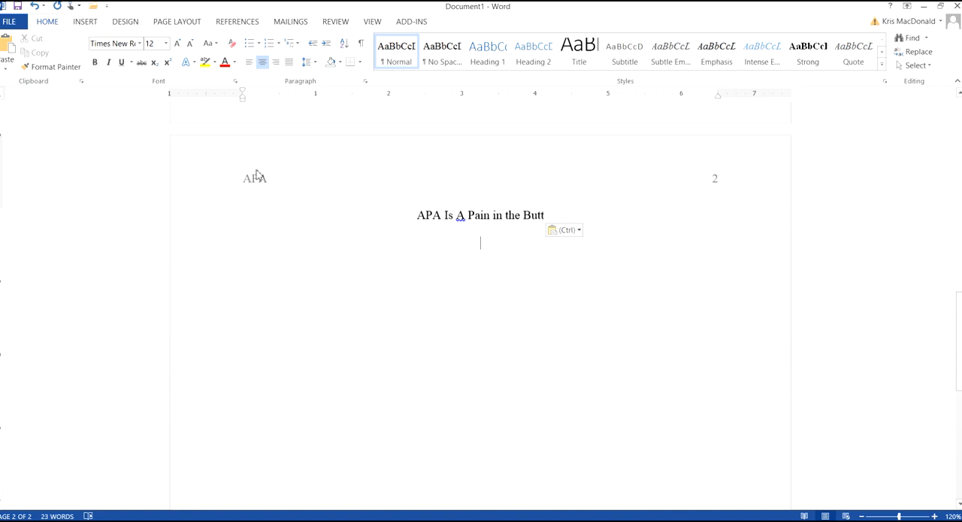
pyautogui.click(251, 63)
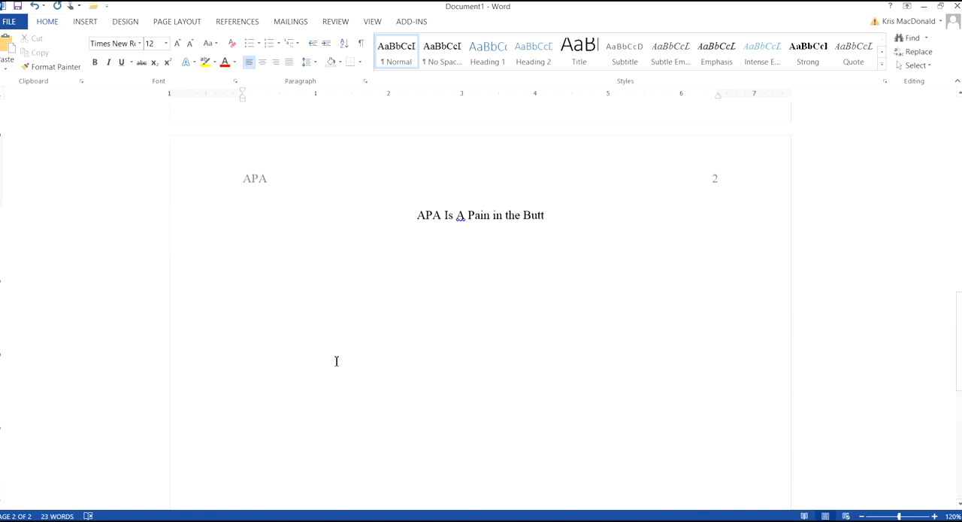
pyautogui.press('Tab')
# - Enter "Here is where your introductory paragraph with start." followed by random filler text that runs onto a second line
pyautogui.write('Here is where')
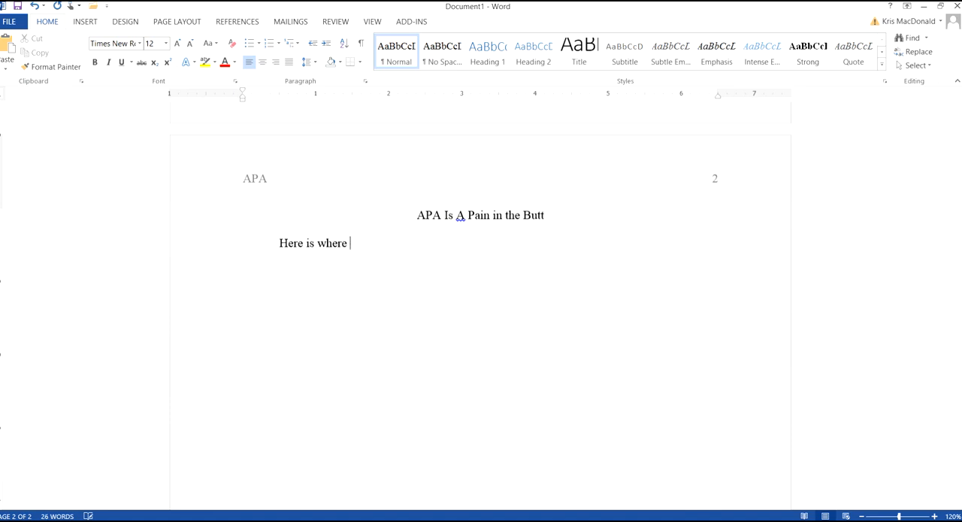
pyautogui.write(' your introductory')
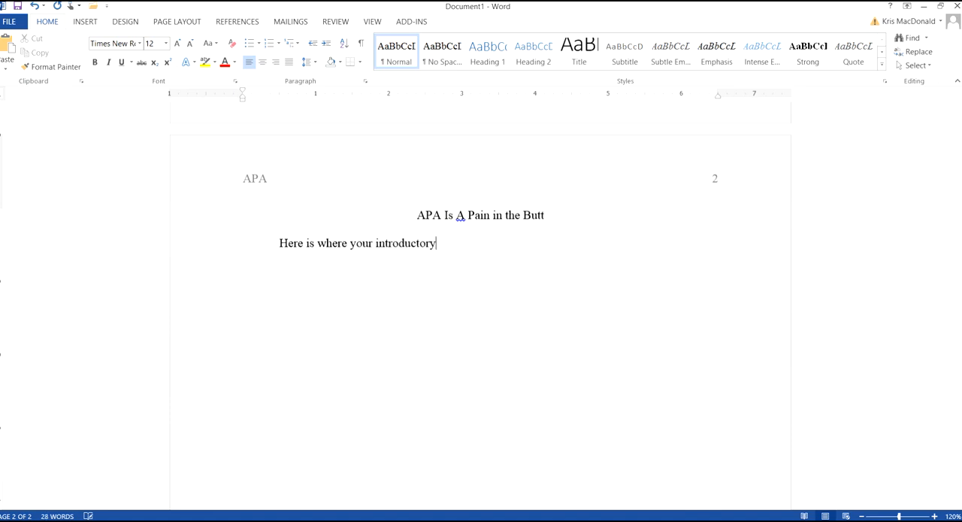
pyautogui.write(' paragraph with start')
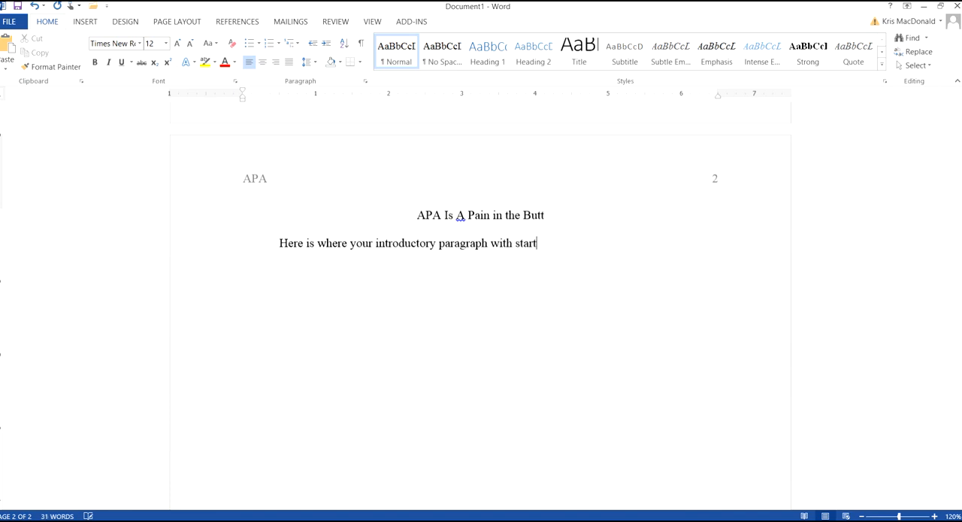
pyautogui.write('.  Ja;hgfjk;agjfa;gjdfhggjhhfk')
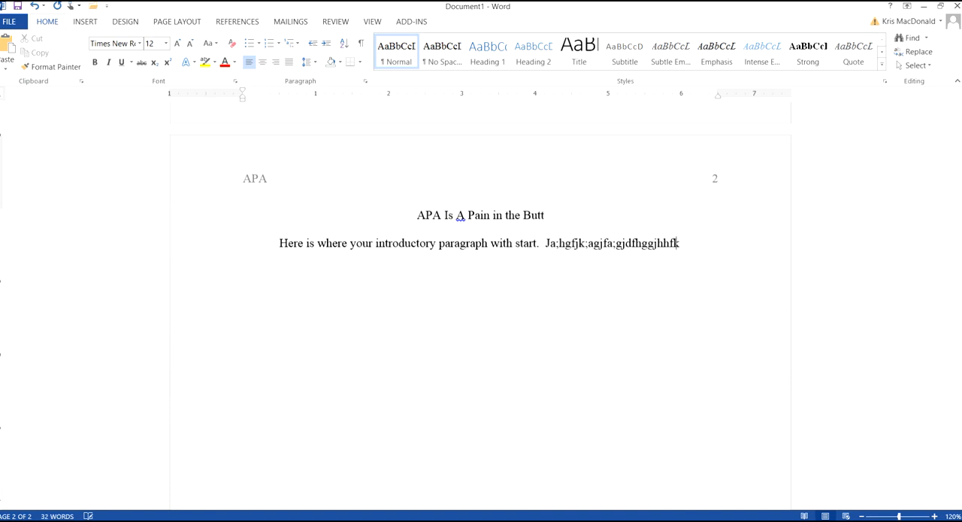
pyautogui.write('e f;jk')
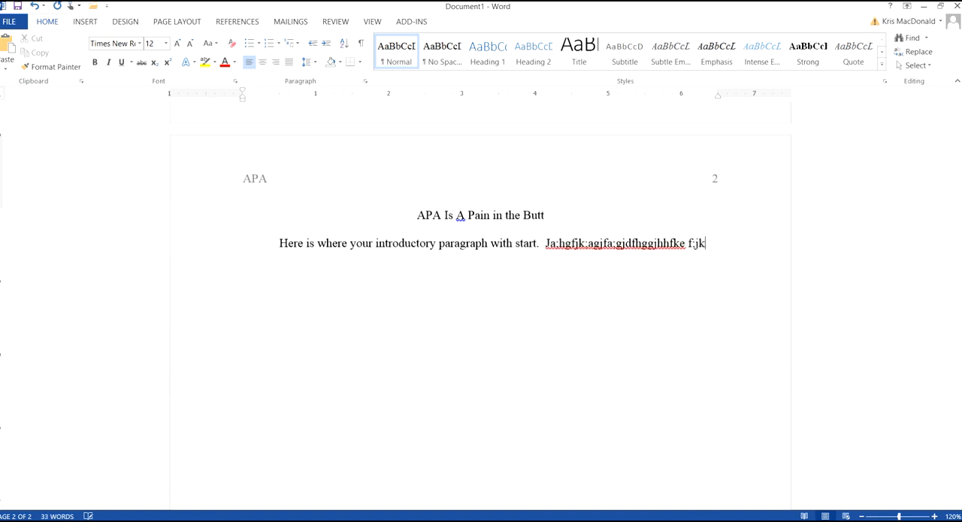
pyautogui.write('fdjsa jfkdal;fdak')
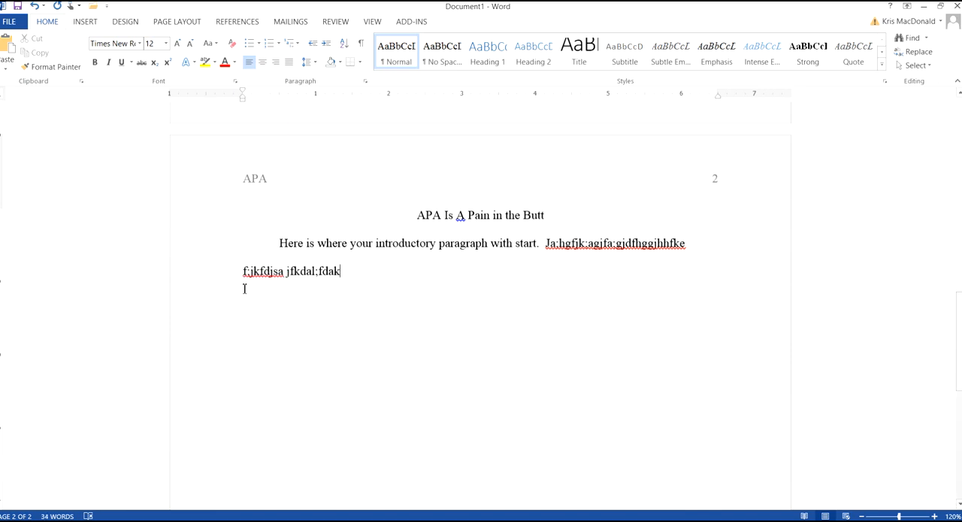
pyautogui.click(282, 256)
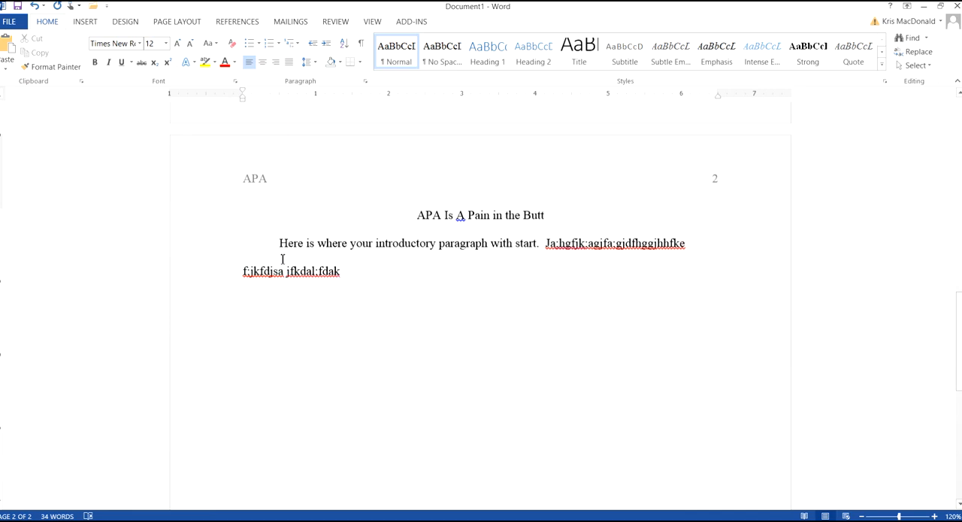
# - Extend the introductory paragraph's filler text and add the indented line "This is not right!" below it after a blank line
pyautogui.write('gnfdagnfd.ngfdngd')
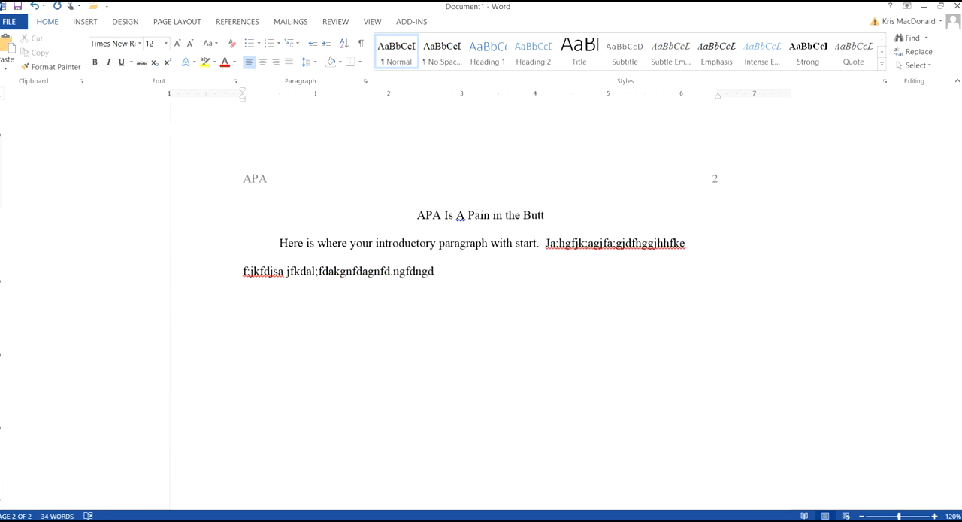
pyautogui.press('Return')
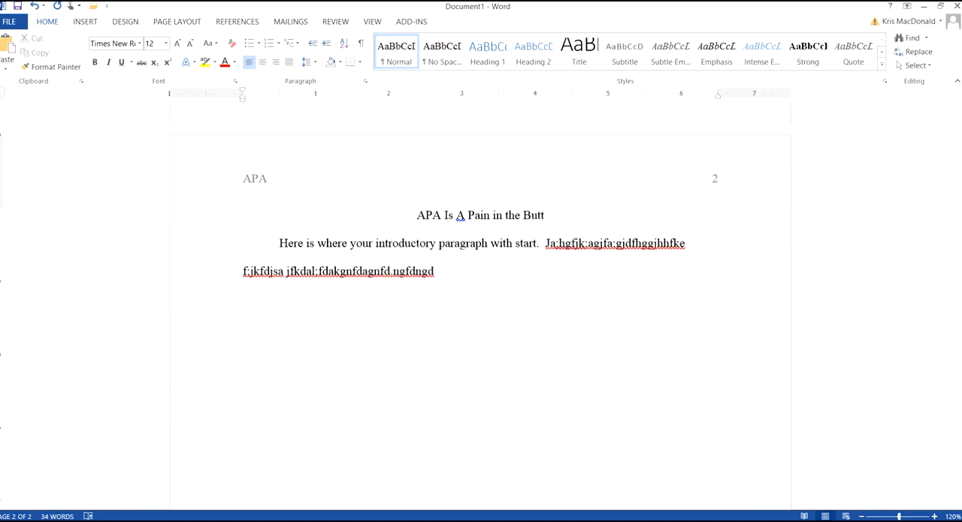
pyautogui.write('gfkagfd')
pyautogui.press('BackSpace')
pyautogui.press('BackSpace')
pyautogui.press('BackSpace')
pyautogui.press('BackSpace')
pyautogui.press('BackSpace')
pyautogui.press('BackSpace')
pyautogui.press('BackSpace')
pyautogui.write('This is not right!')
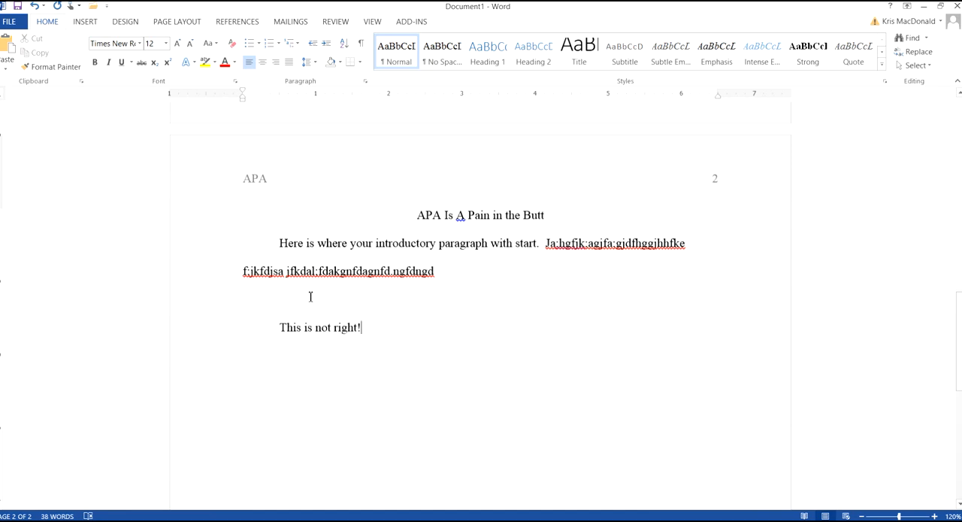
# - End the introductory paragraph with a period and enter "Hit enter once and start your new paragraph." as an indented paragraph directly below it
pyautogui.click(450, 273)
pyautogui.write('.')
pyautogui.press('Return')
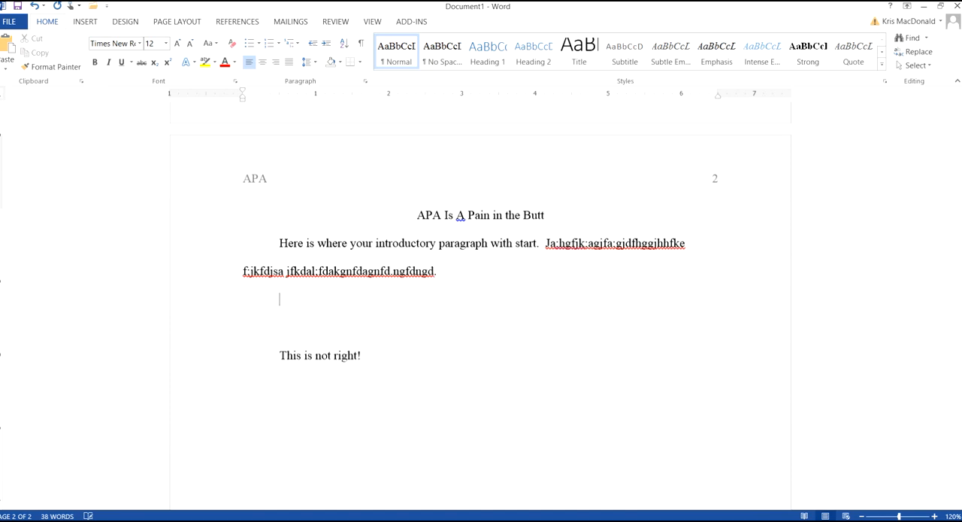
pyautogui.write('Hit enter once and sta')
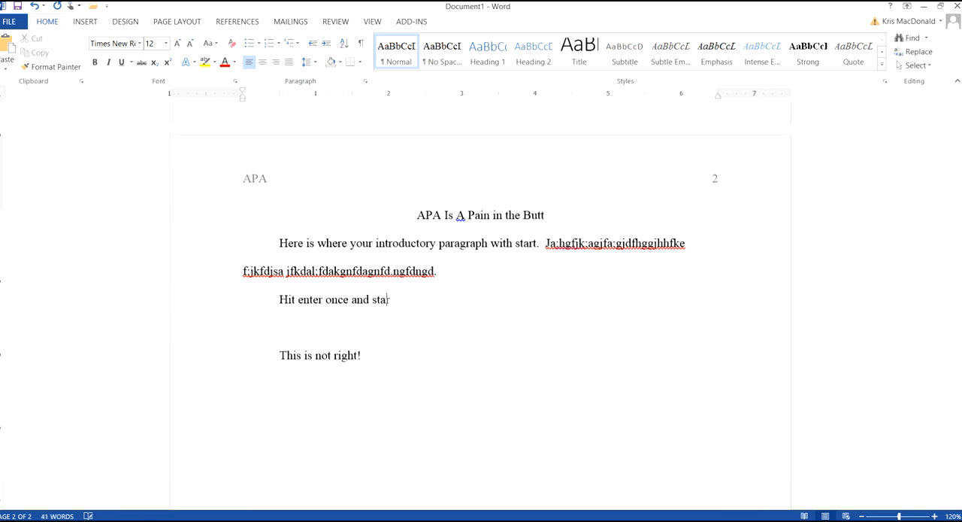
pyautogui.write('rt your new paragraph.')
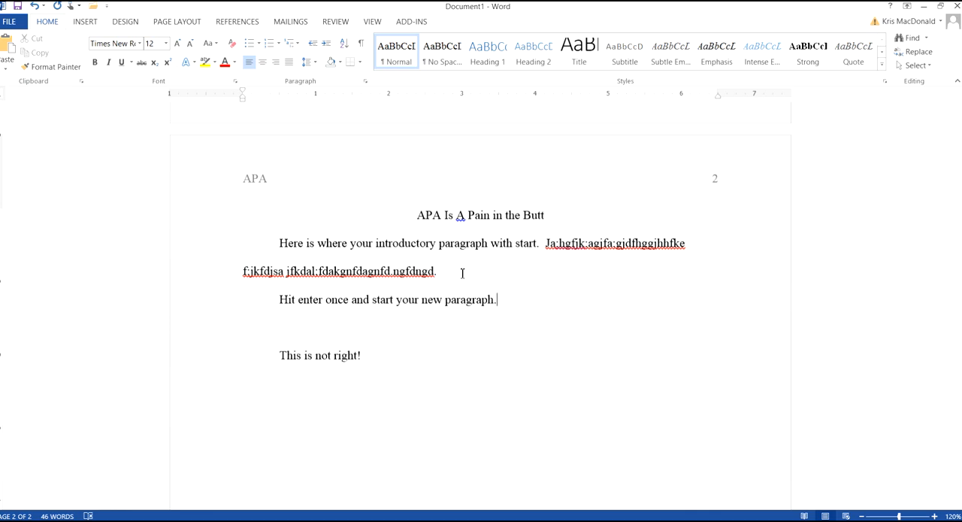
# - Place a centered line far below the page 2 text and insert a page break there to start page 3
pyautogui.click(861, 517)
pyautogui.click(862, 517)
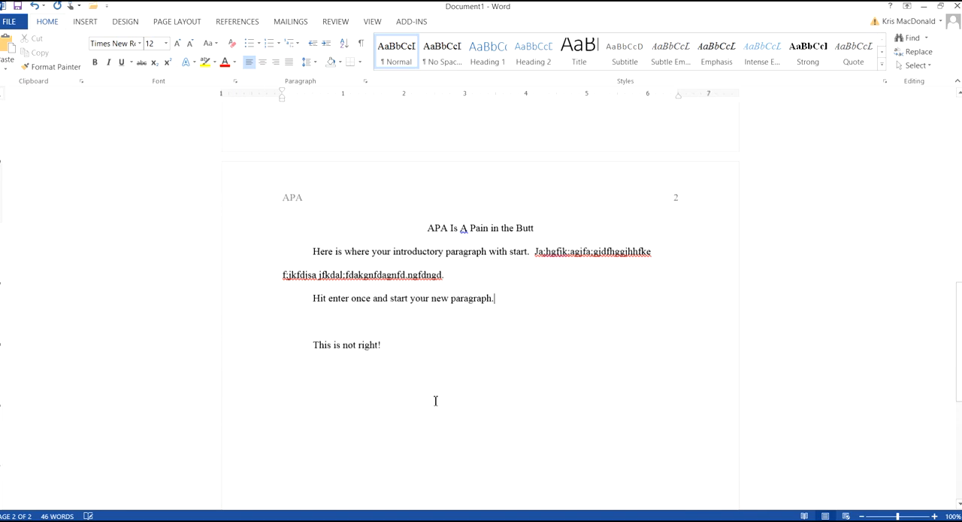
pyautogui.hotkey('ctrl', 'e')
pyautogui.moveTo(959, 309); pyautogui.dragTo(961, 368)
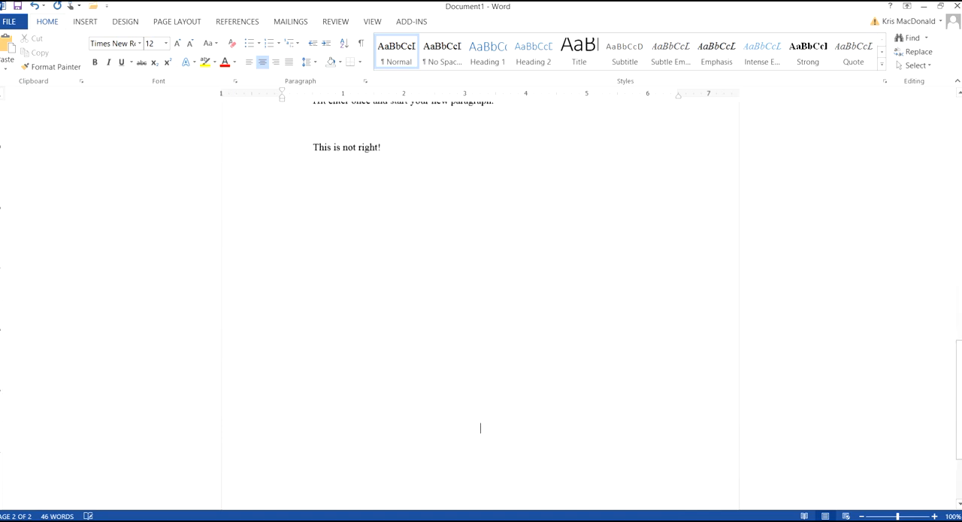
pyautogui.hotkey('ctrl', 'Return')
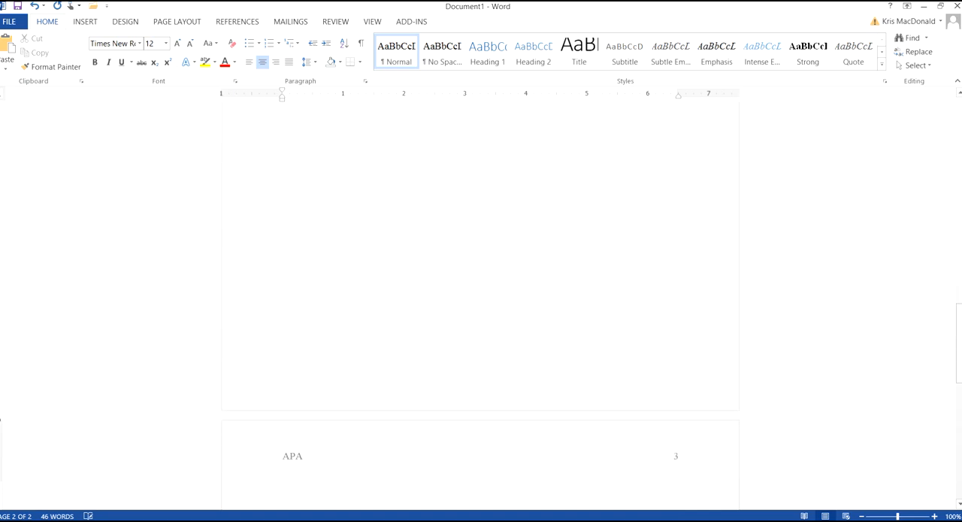
pyautogui.moveTo(960, 369); pyautogui.dragTo(960, 403)
# - Save the document to the computer's Desktop as "APA Is A Pain in the Butt" in the Word Document format
pyautogui.moveTo(959, 372); pyautogui.dragTo(960, 142)
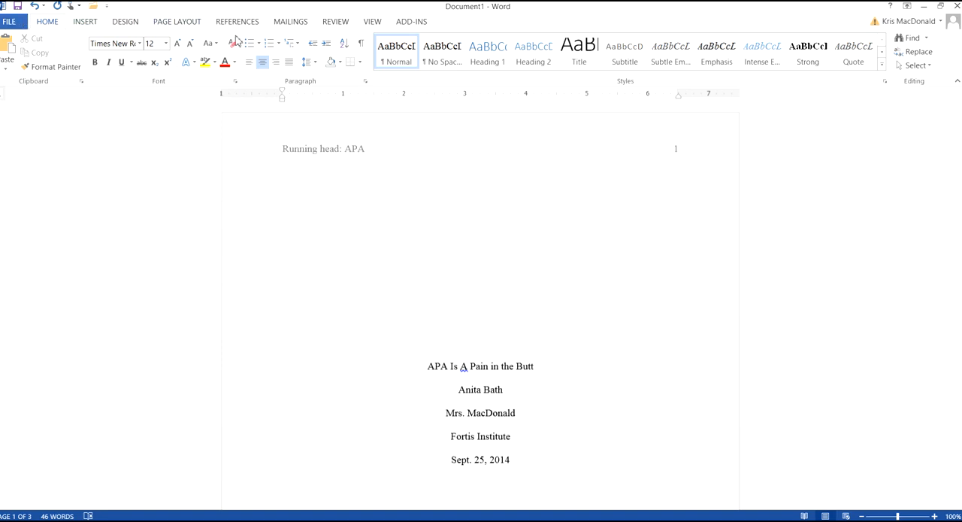
pyautogui.click(11, 21)
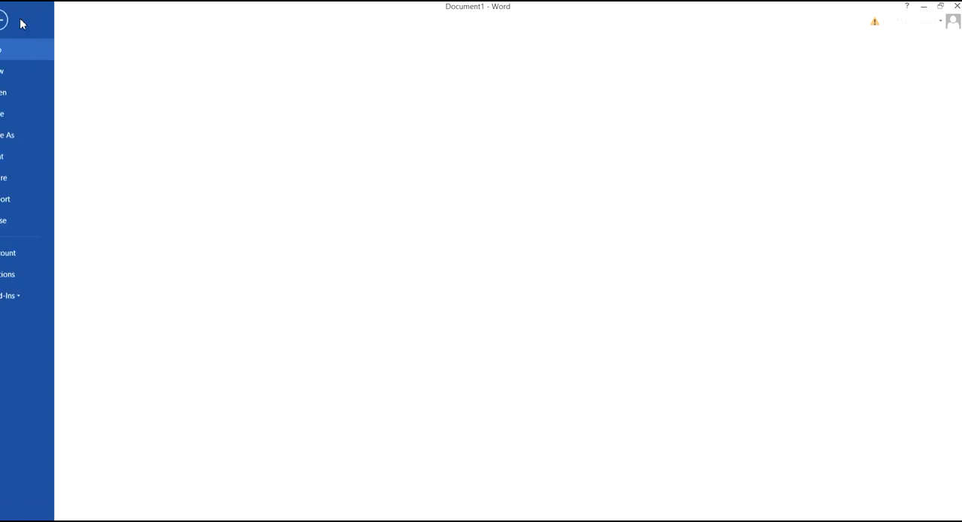
pyautogui.click(27, 135)
pyautogui.click(156, 135)
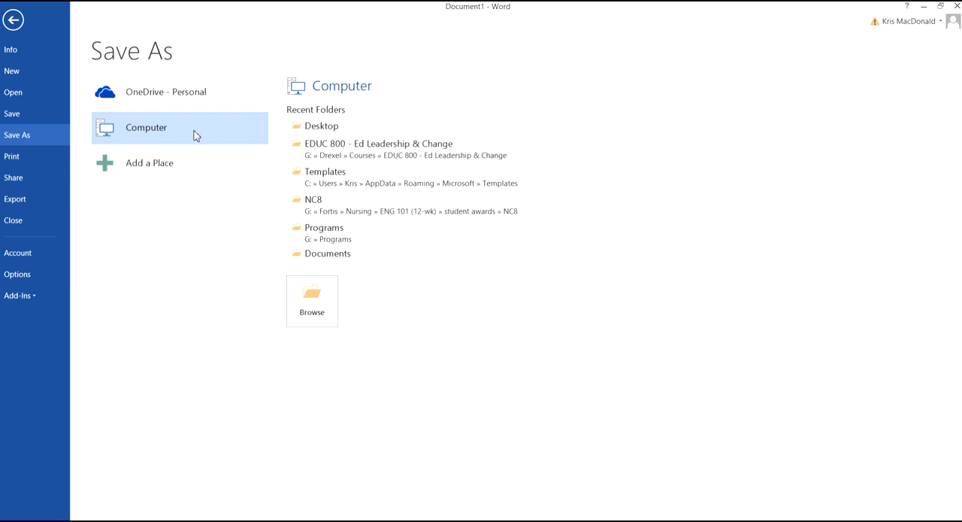
pyautogui.click(310, 301)
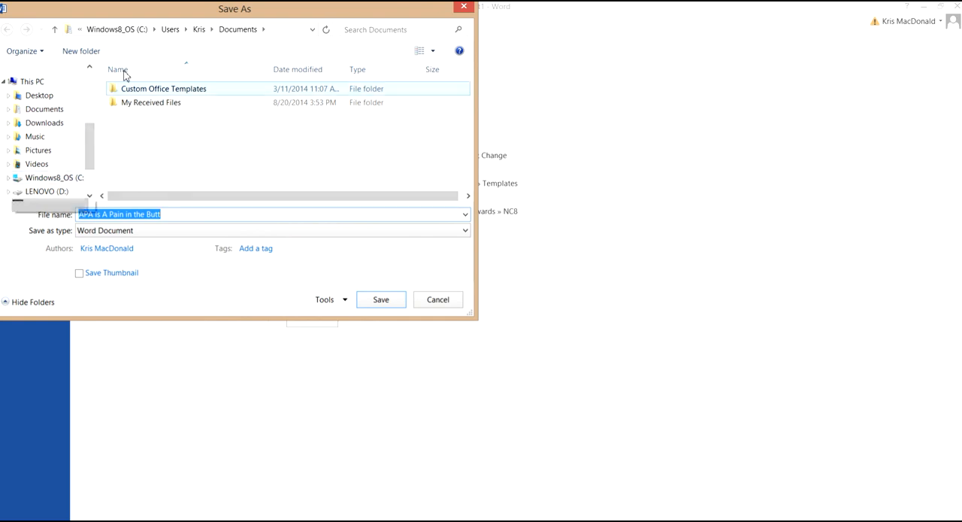
pyautogui.moveTo(90, 150); pyautogui.dragTo(90, 160)
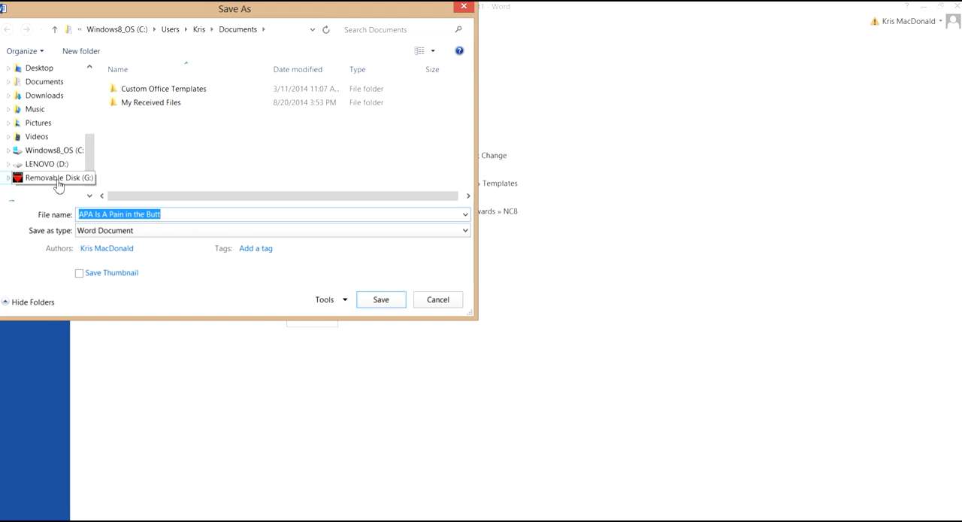
pyautogui.moveTo(90, 152); pyautogui.dragTo(87, 94)
pyautogui.click(41, 114)
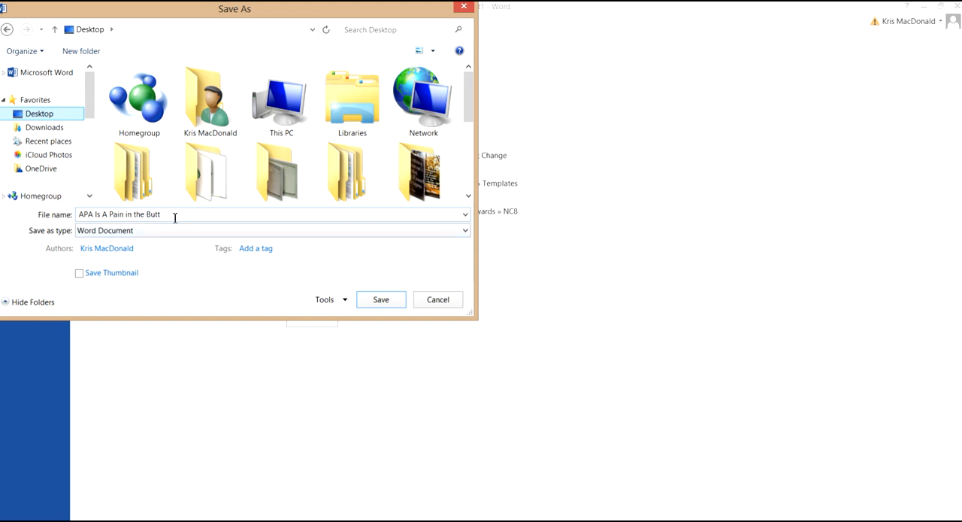
pyautogui.click(97, 233)
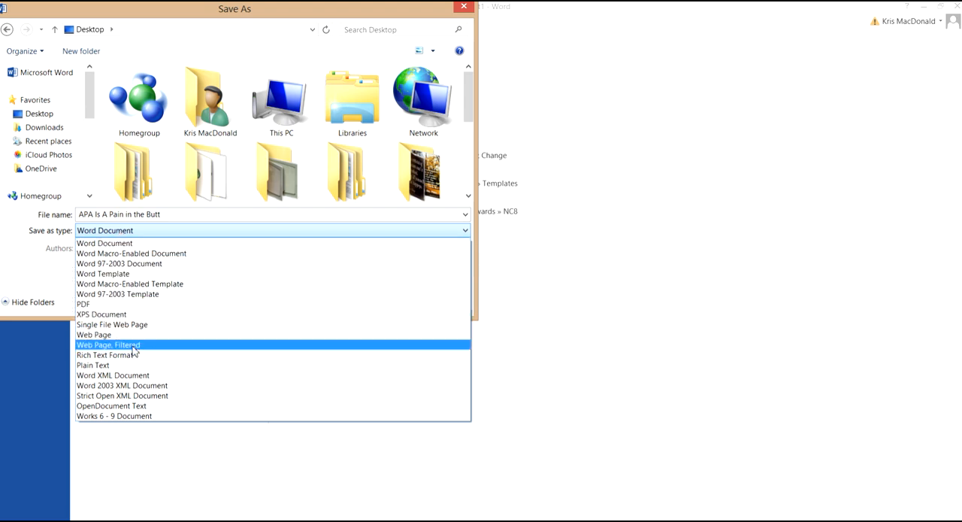
pyautogui.click(107, 243)
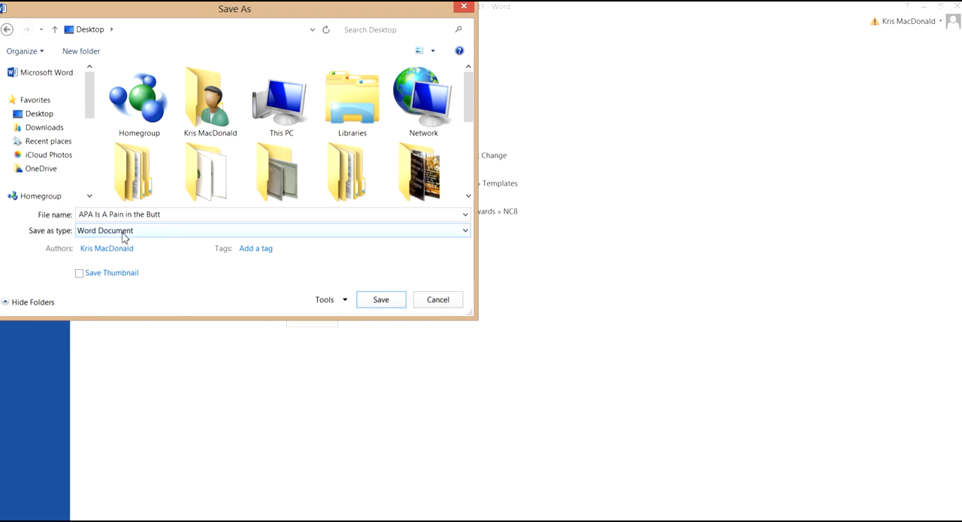
pyautogui.click(382, 304)
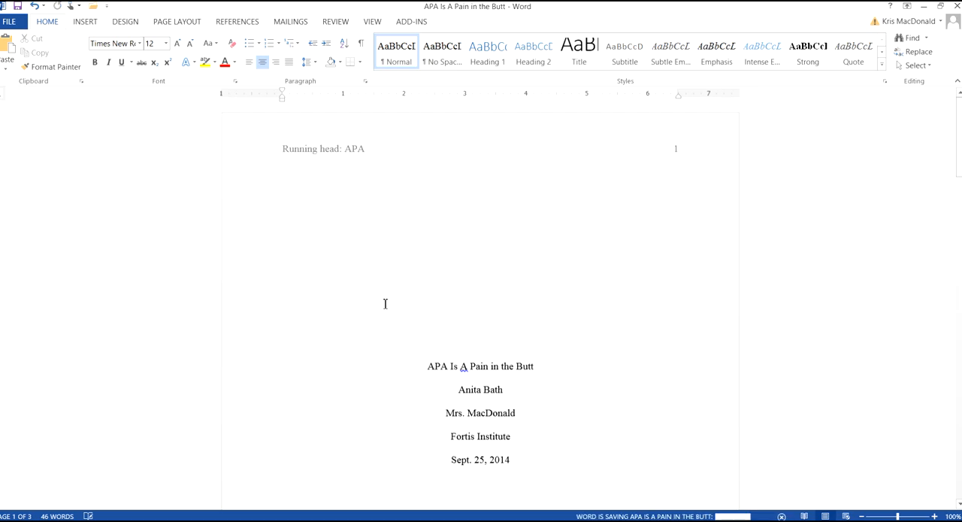
# - Minimize the document window to look at the desktop and return to the document
pyautogui.moveTo(419, 11); pyautogui.dragTo(510, 10)
pyautogui.click(698, 7)
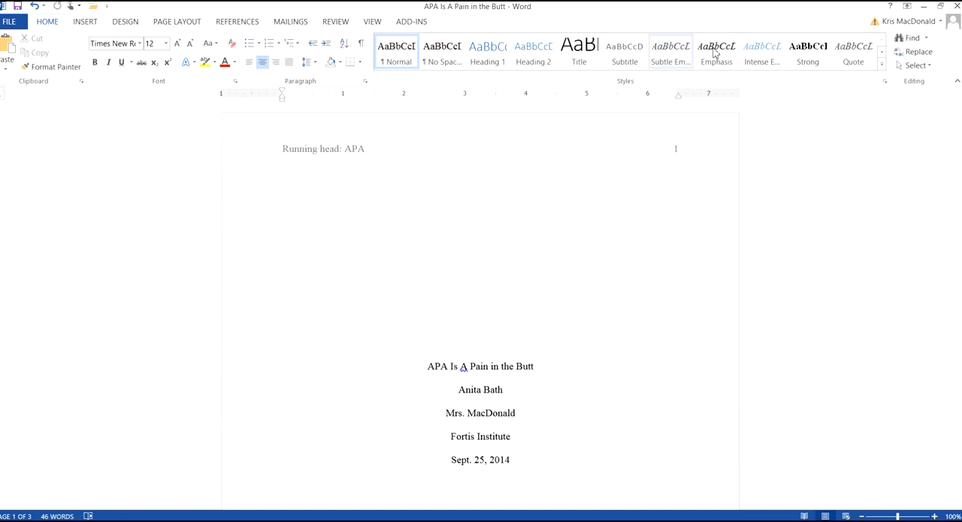
pyautogui.click(924, 7)
pyautogui.click(304, 158)
# - Enter the centered heading "References" at the start of page 3 and begin a left-aligned line below it
pyautogui.moveTo(959, 143); pyautogui.dragTo(958, 392)
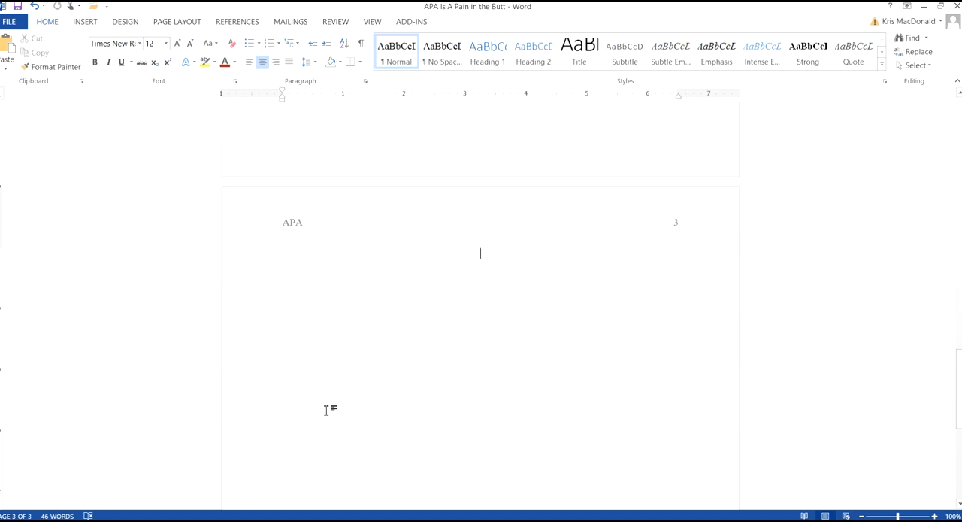
pyautogui.write('References')
pyautogui.press('Return')
pyautogui.click(249, 65)
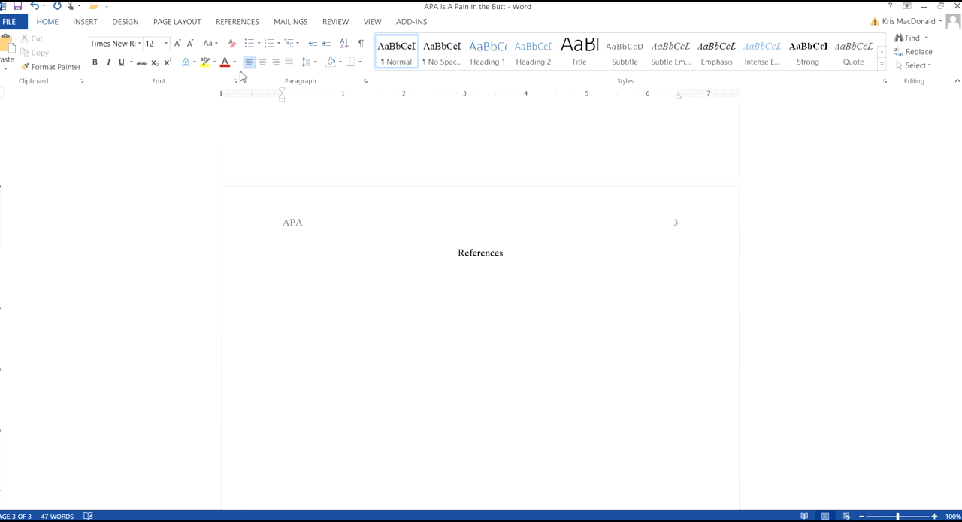
# - Enter "Start your first citation here (do not indent)" as the unindented line below the References heading
pyautogui.write('Start your first citation he')
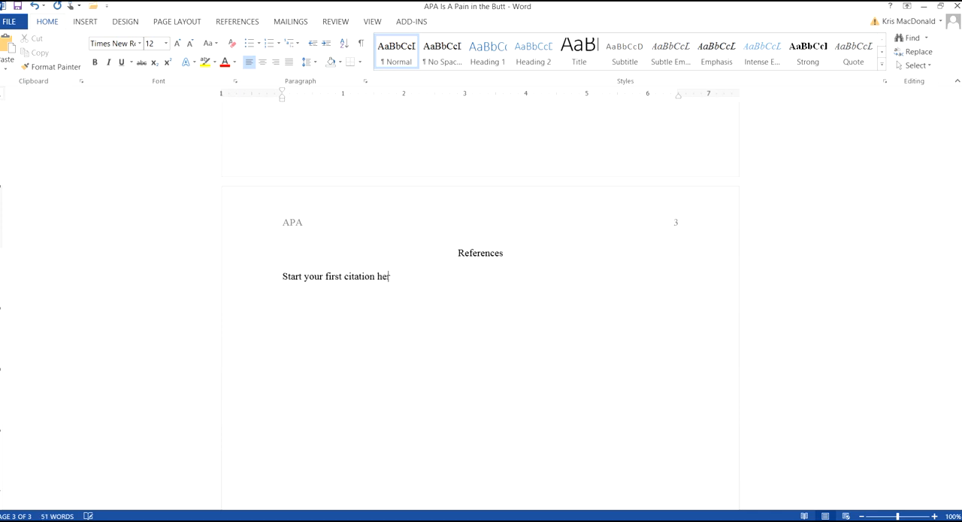
pyautogui.write('re (do not indent)')
# - Add a line indented by one tab below the first citation line, reading "Indent this line of the citation"
pyautogui.press('Return')
pyautogui.press('Tab')
pyautogui.write('Indent this li')
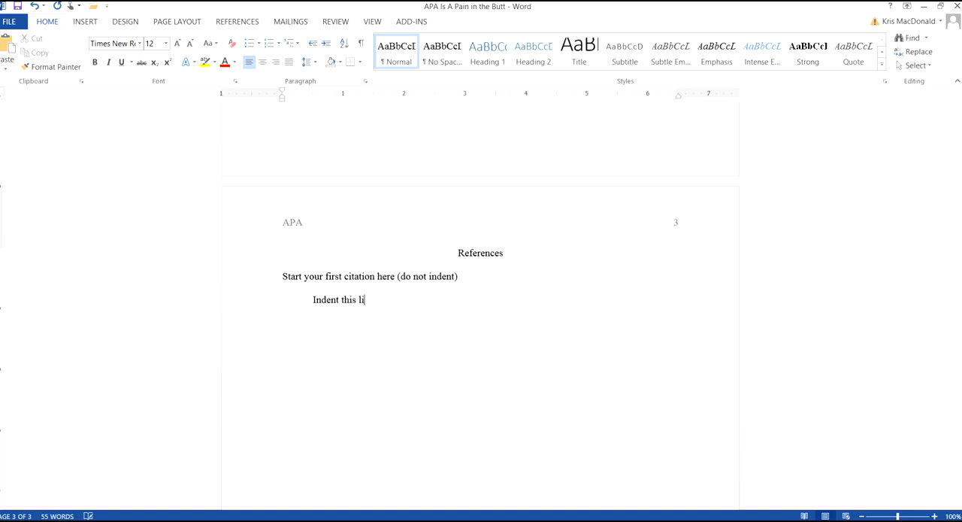
pyautogui.write('ne of the citation')
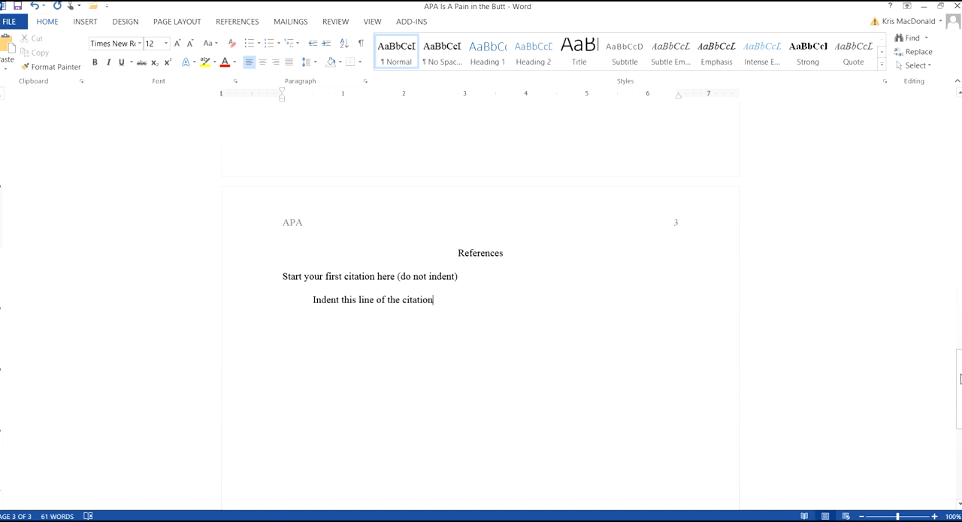
pyautogui.moveTo(960, 378); pyautogui.dragTo(960, 123)
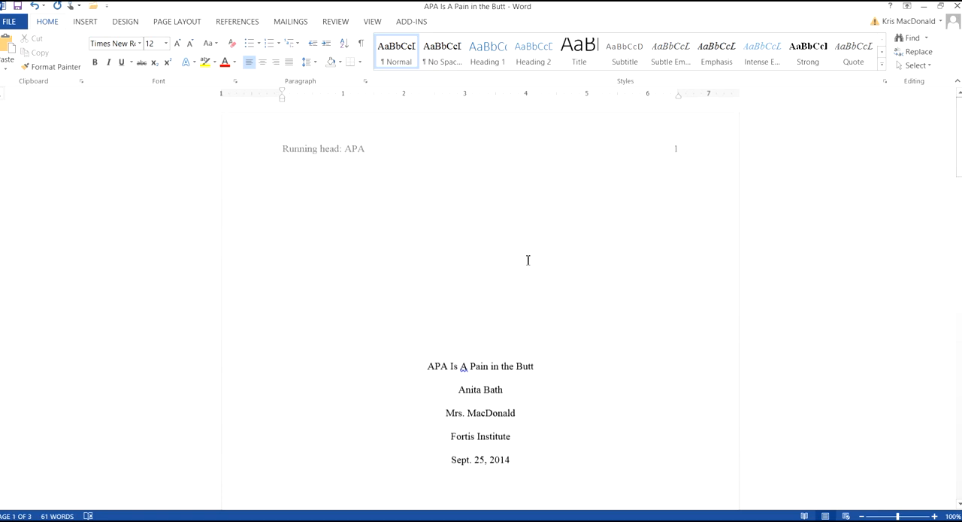